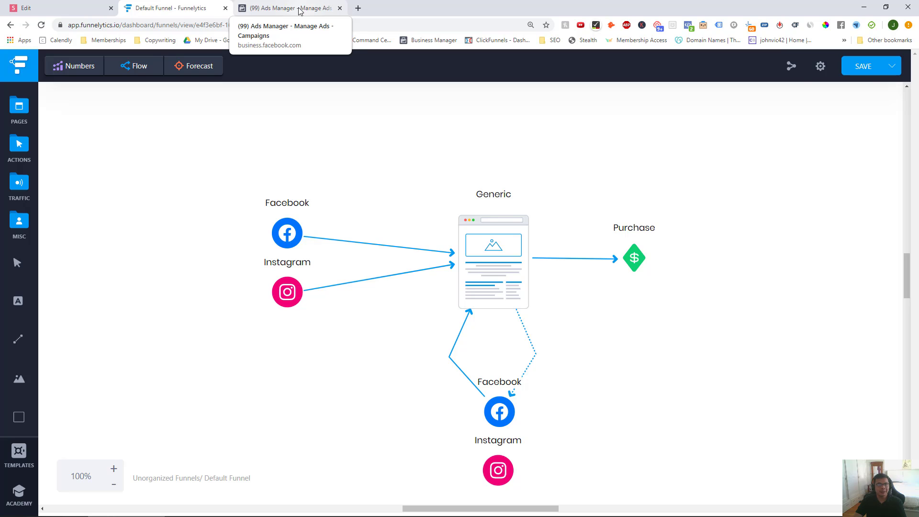
Switch to Facebook Ads Manager and open the Audiences page
click(300, 11)
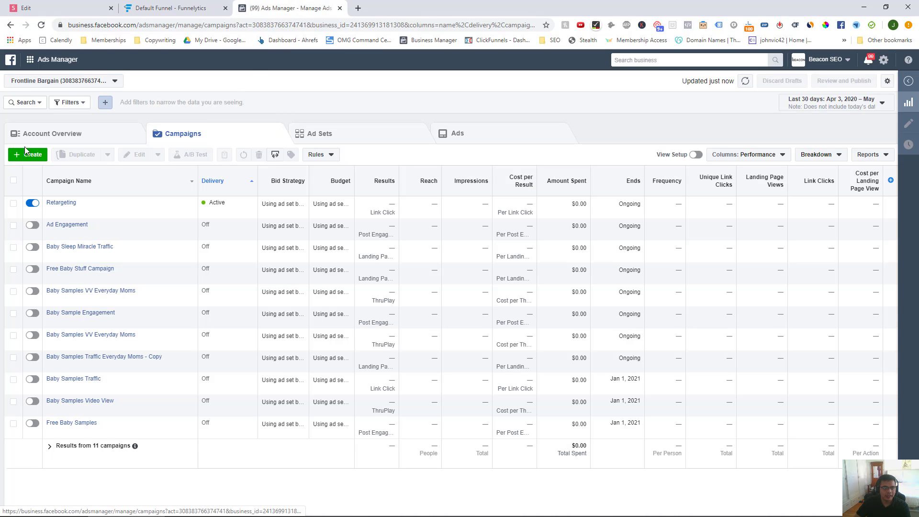
click(49, 62)
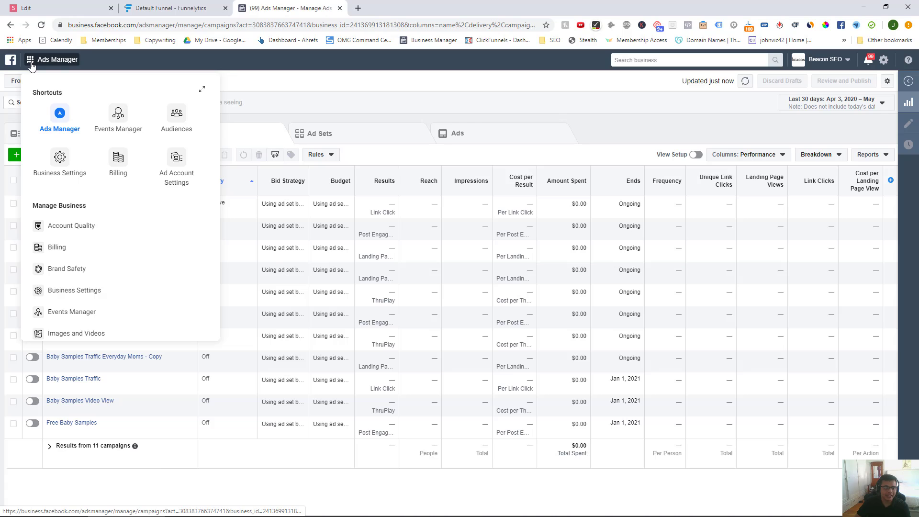
click(177, 117)
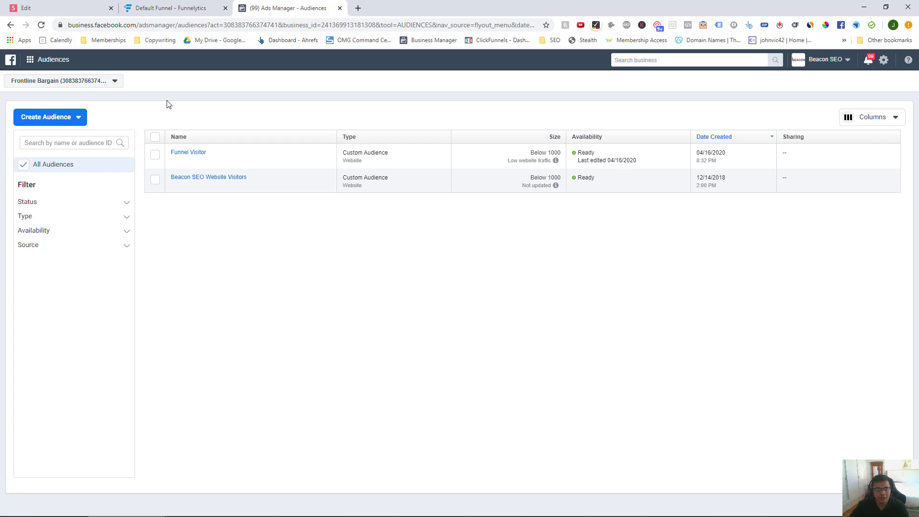
Start creating a custom audience with a customer list as its source
click(48, 123)
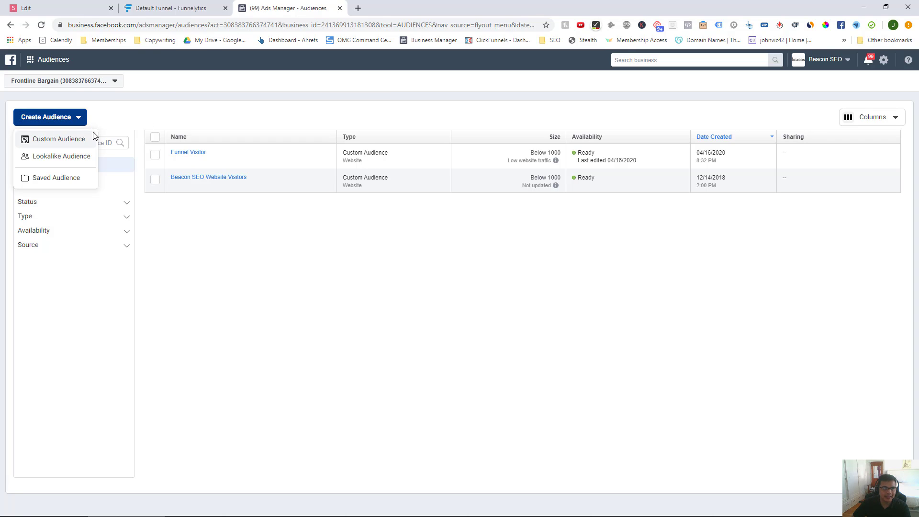
click(50, 144)
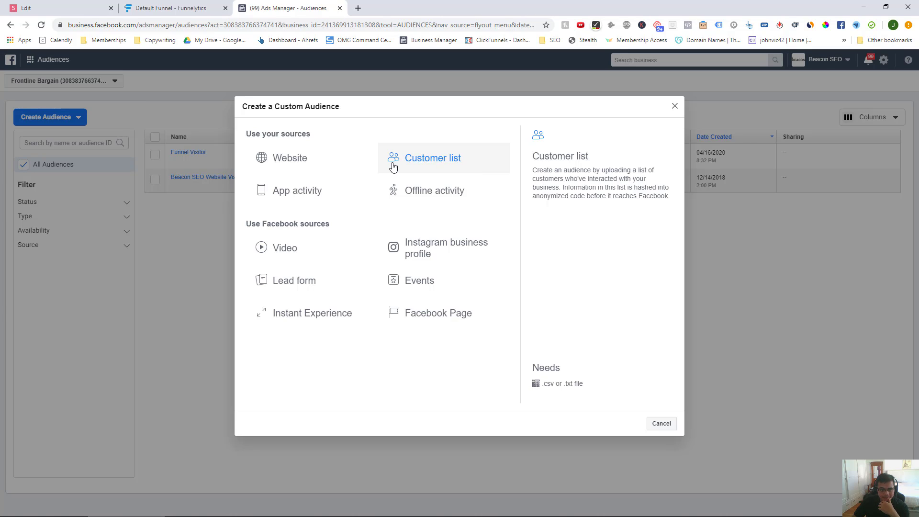
click(441, 164)
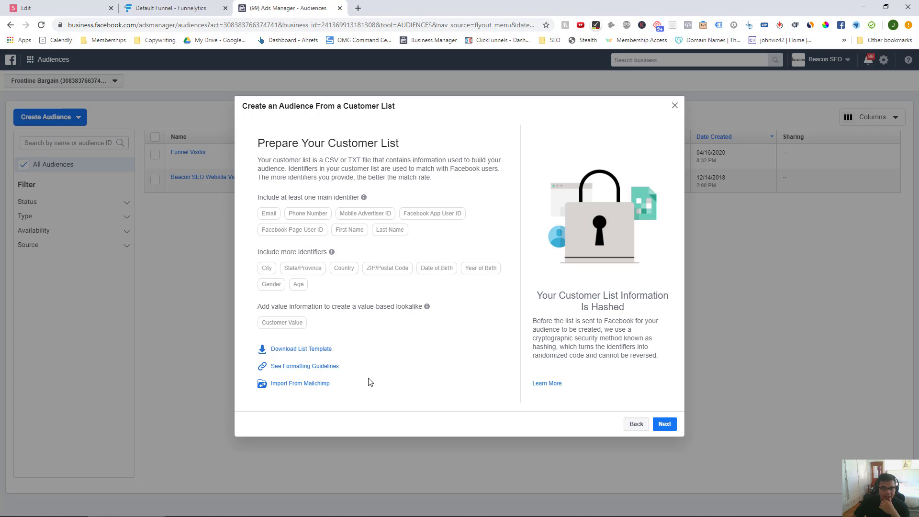
Open the customer list formatting guidelines in a separate browser tab and view that page
right_click(314, 370)
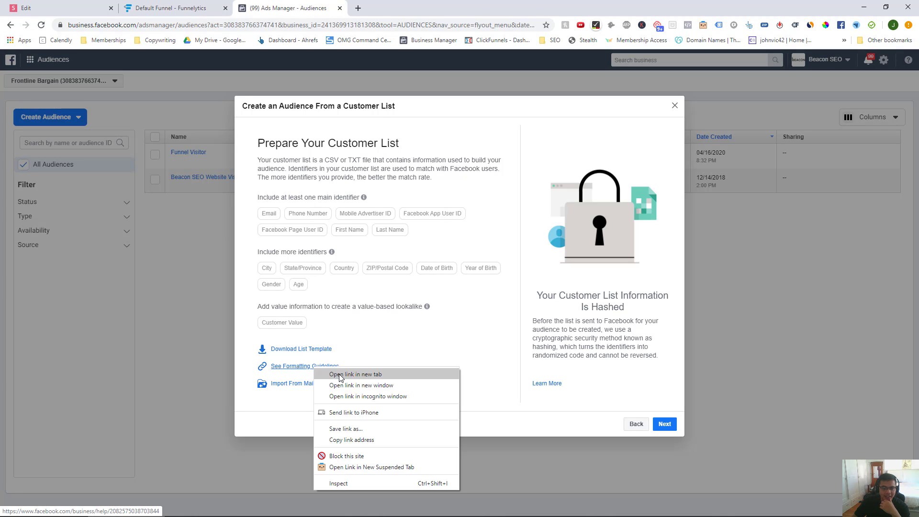
click(392, 371)
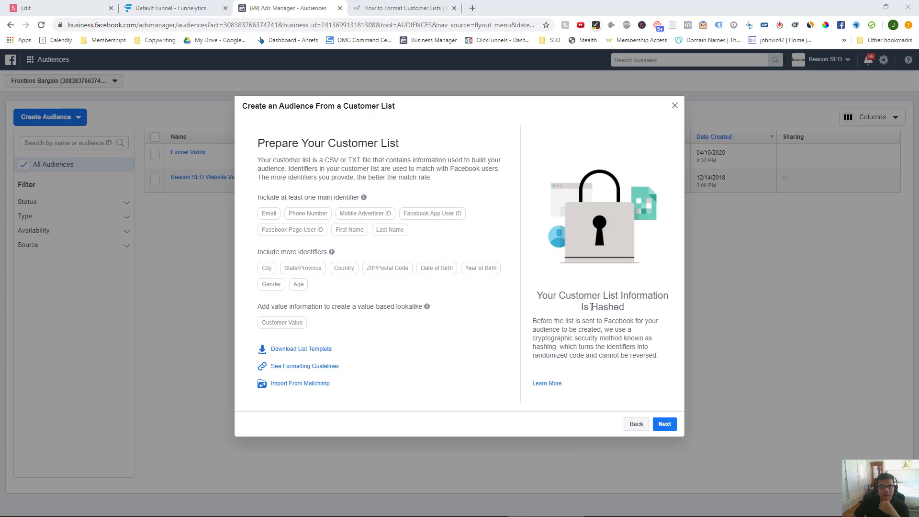
click(431, 9)
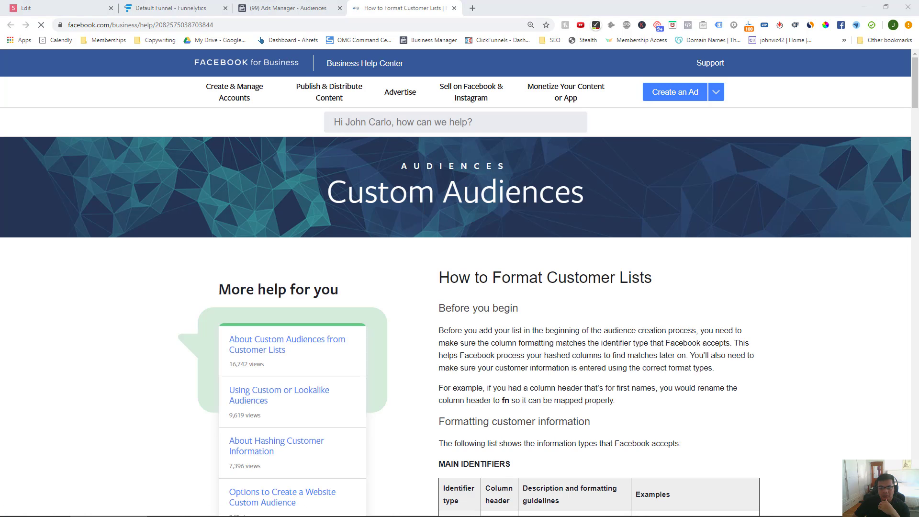
scroll(411, 239, down, 4)
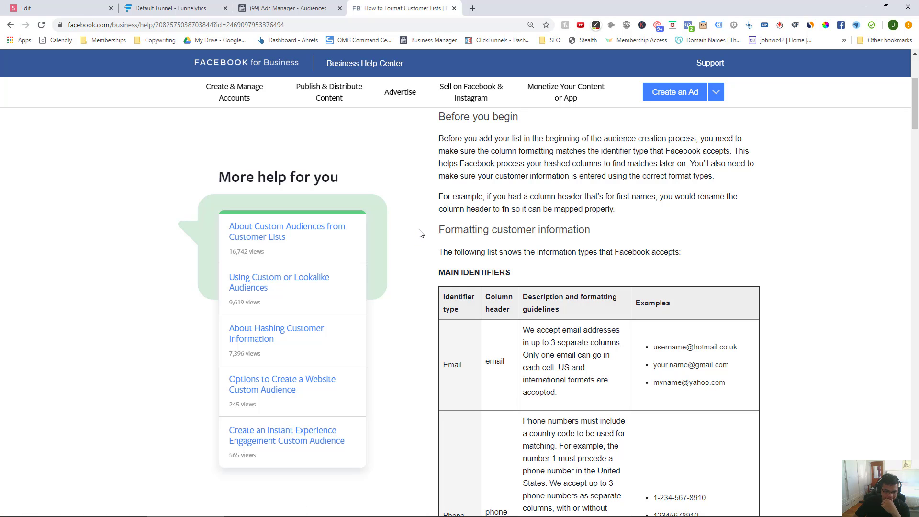
click(309, 12)
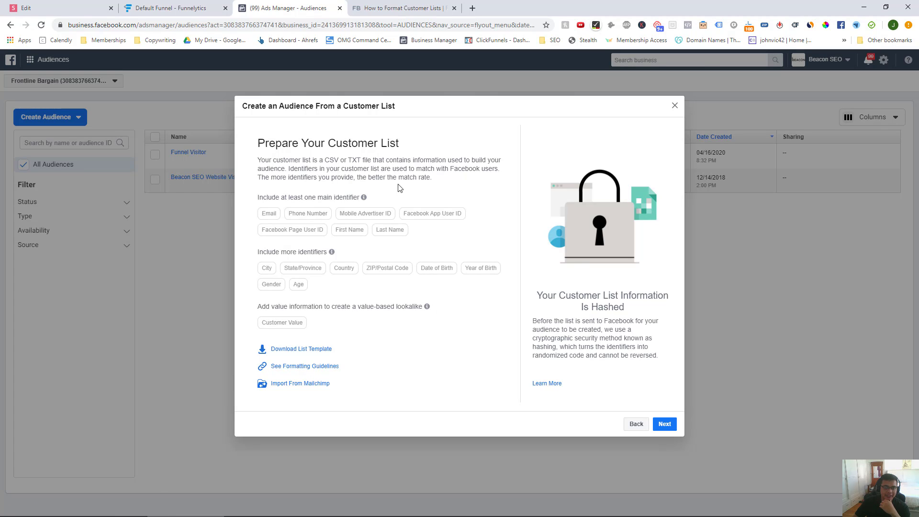
click(413, 12)
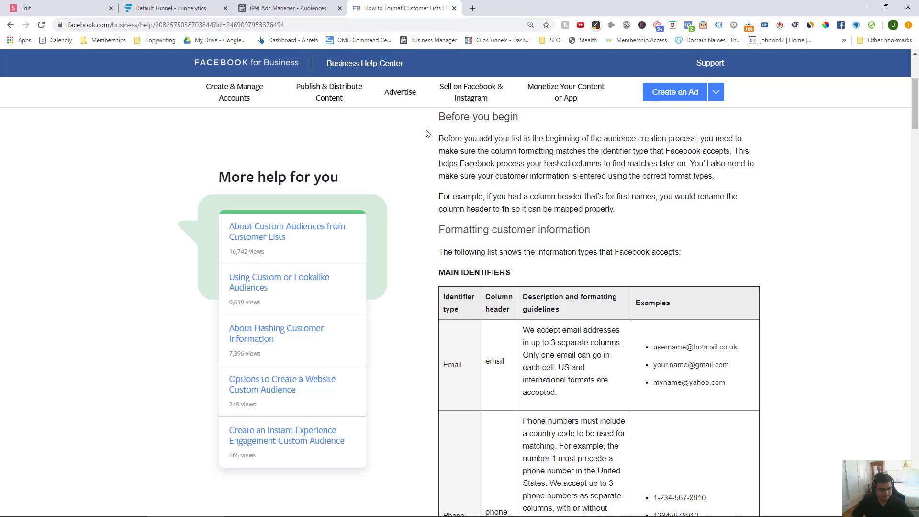
Examine the main identifiers table for the required column headers, including email, phone, first name and last name
scroll(538, 178, down, 3)
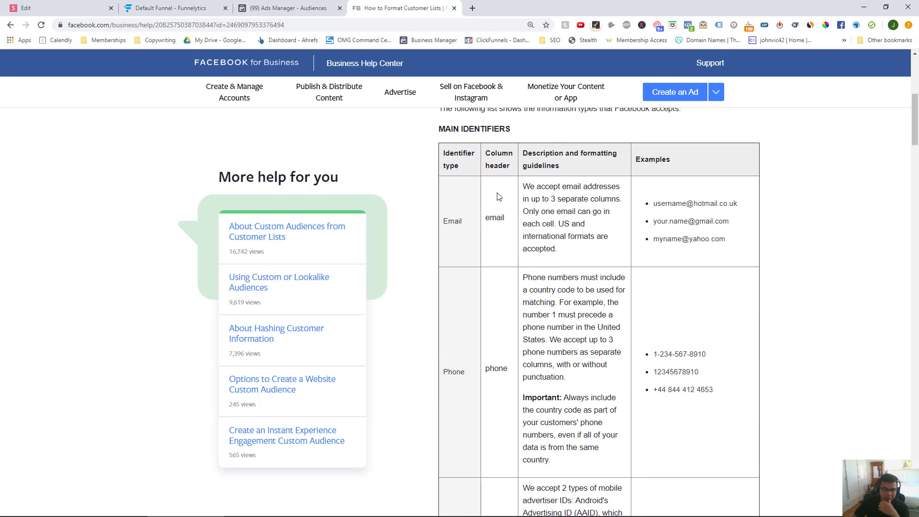
double_click(492, 219)
click(493, 263)
scroll(493, 364, down, 3)
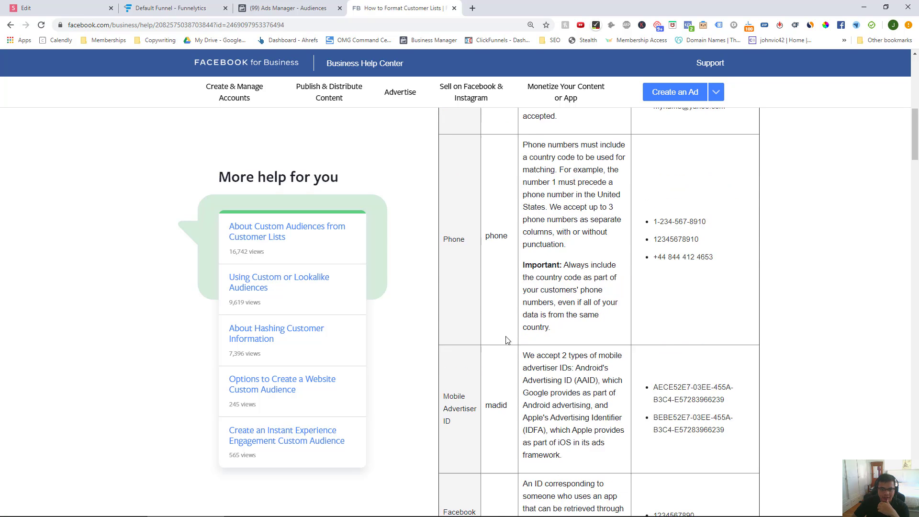
scroll(507, 340, down, 2)
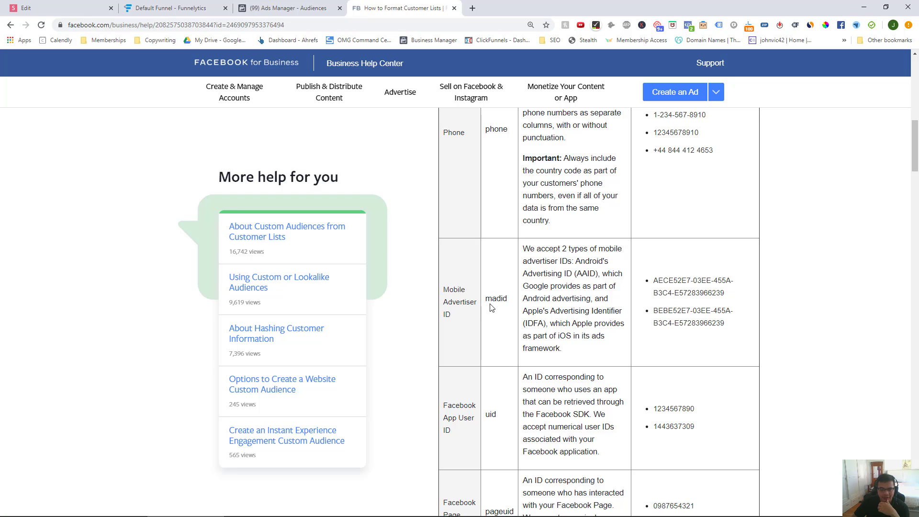
scroll(481, 311, down, 2)
scroll(507, 321, down, 5)
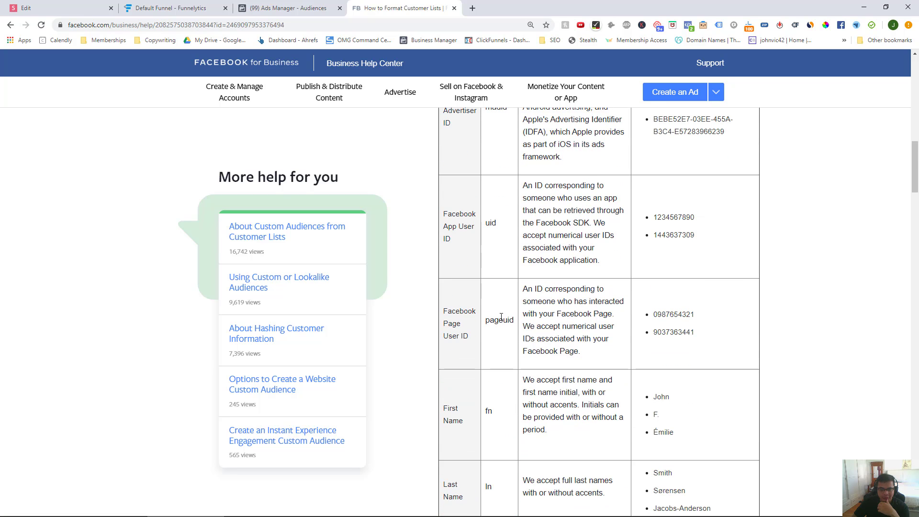
double_click(488, 267)
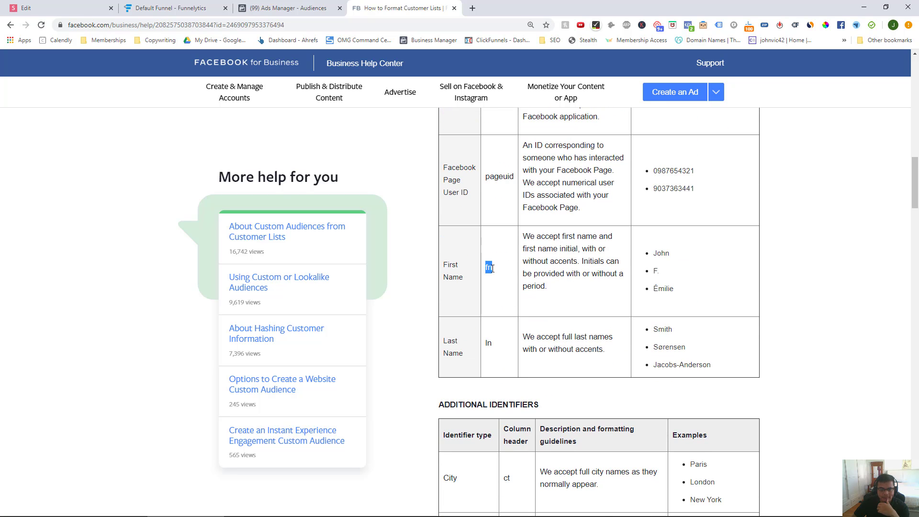
click(486, 335)
double_click(487, 343)
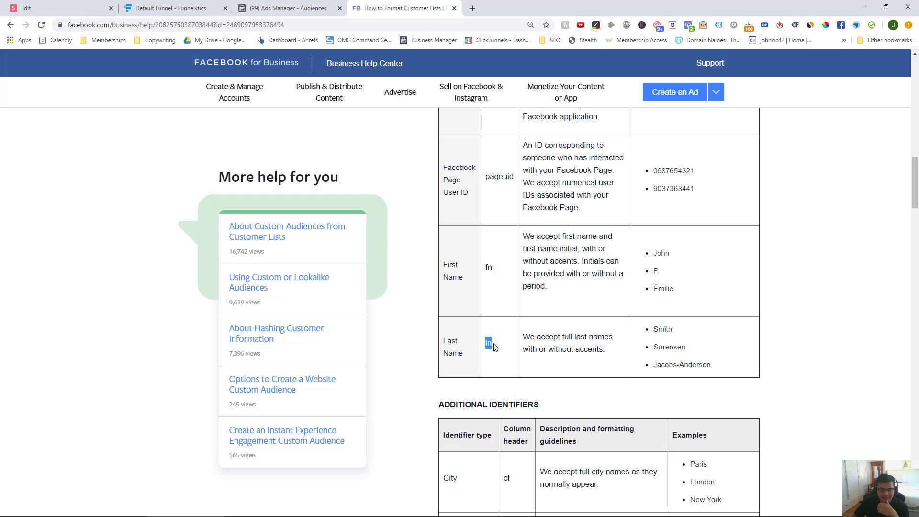
click(405, 344)
Examine the additional identifiers table for the column headers of city, state, country, date of birth, ZIP code and gender
scroll(445, 308, down, 4)
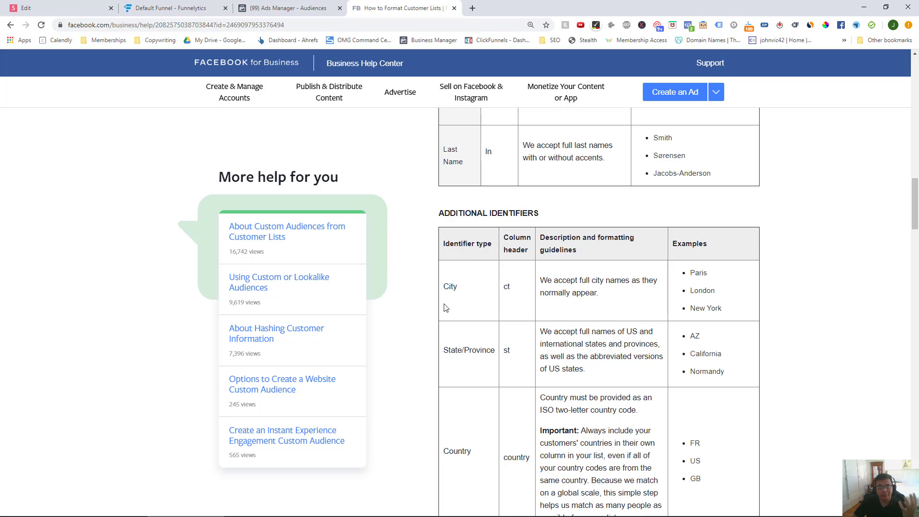
scroll(445, 308, down, 1)
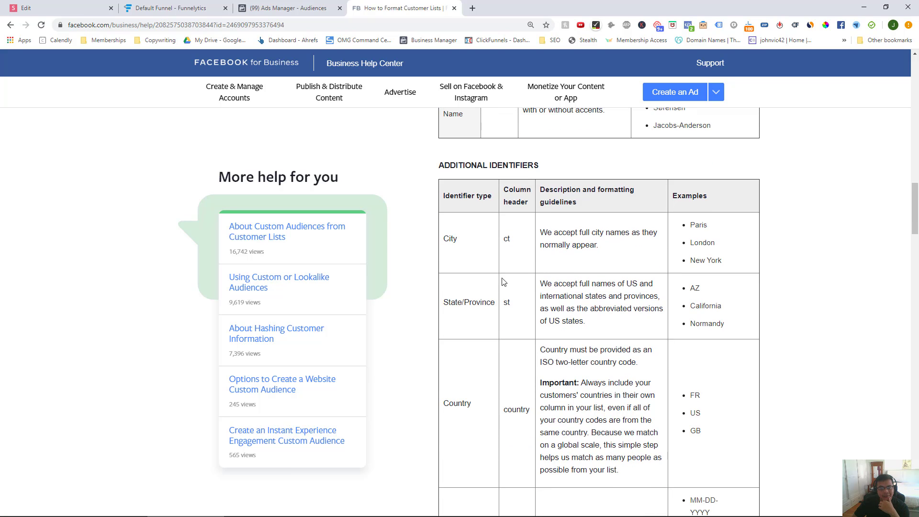
double_click(505, 241)
click(506, 242)
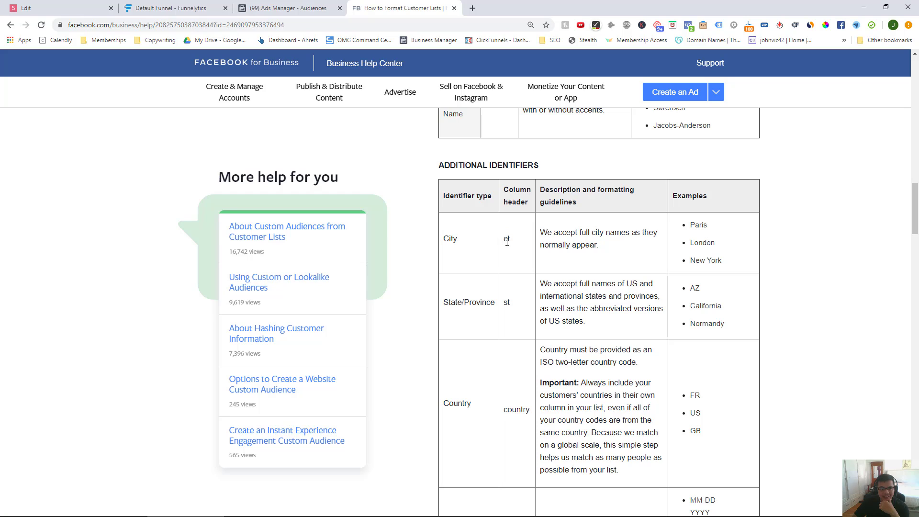
double_click(506, 302)
click(412, 341)
scroll(411, 340, down, 3)
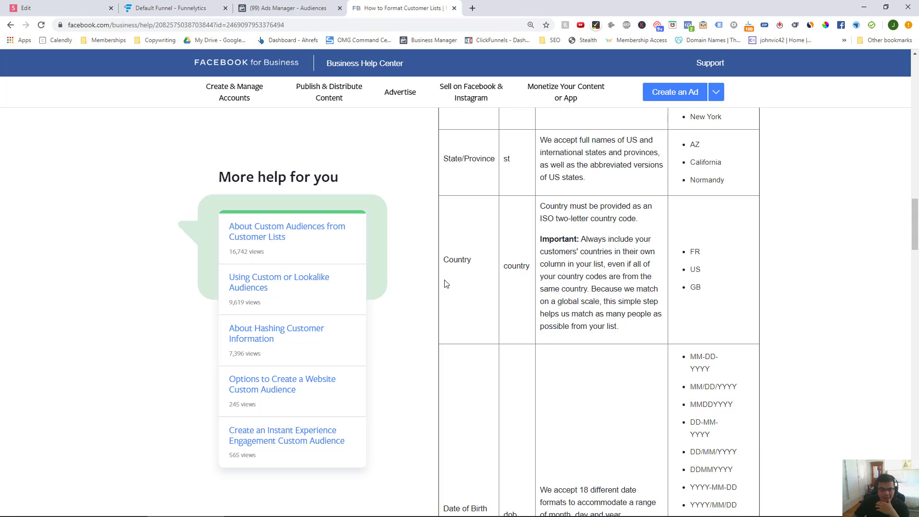
scroll(416, 291, down, 8)
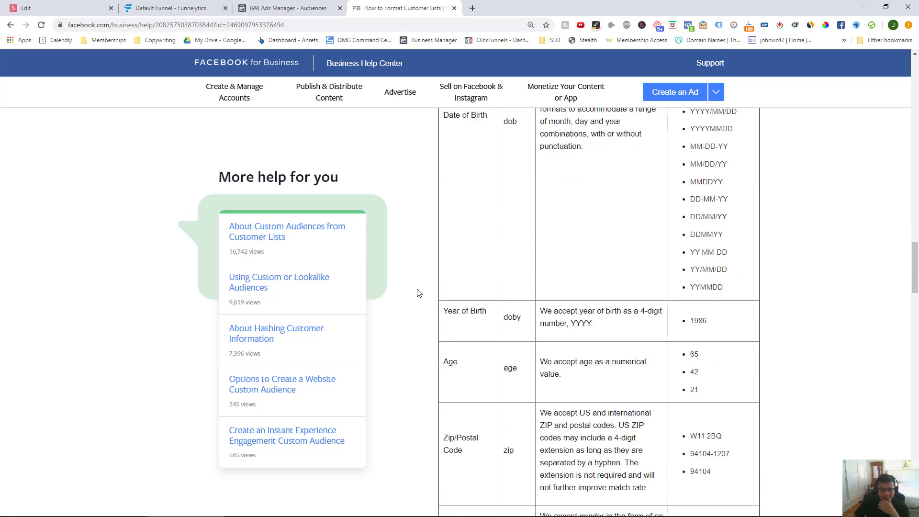
scroll(418, 293, down, 3)
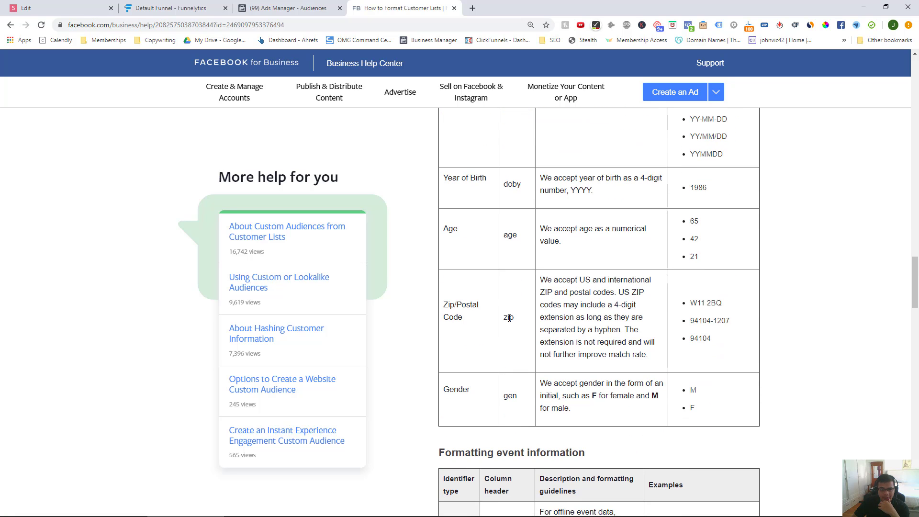
double_click(509, 318)
click(400, 346)
scroll(405, 340, down, 4)
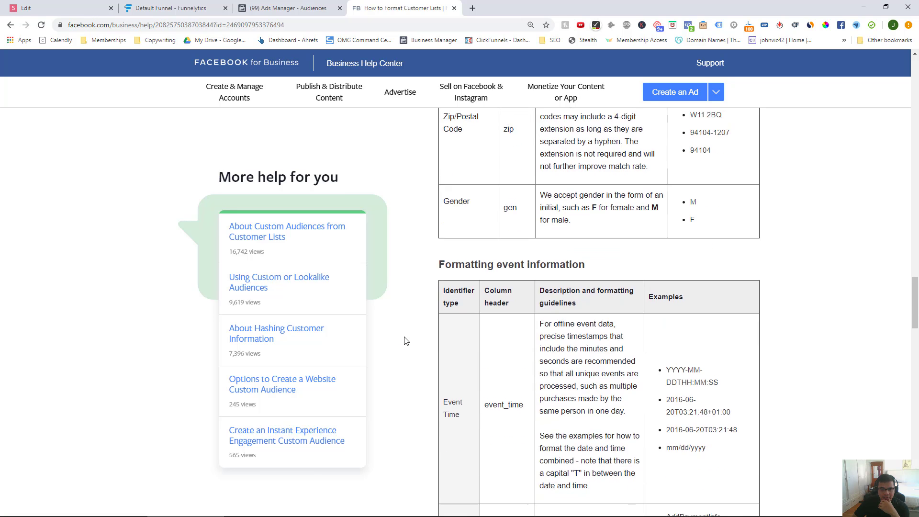
Review the main and additional identifier tables again, comparing the name, email, city and ZIP code entries
scroll(407, 339, up, 6)
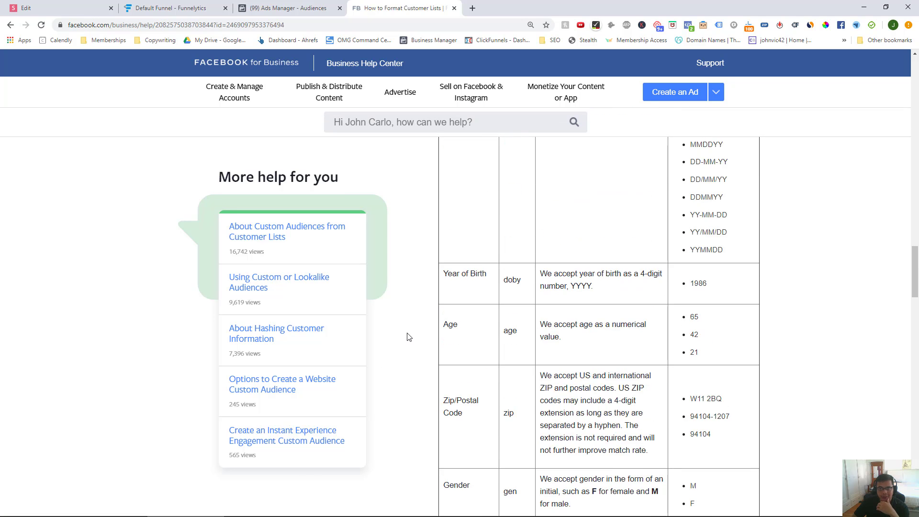
scroll(425, 334, up, 10)
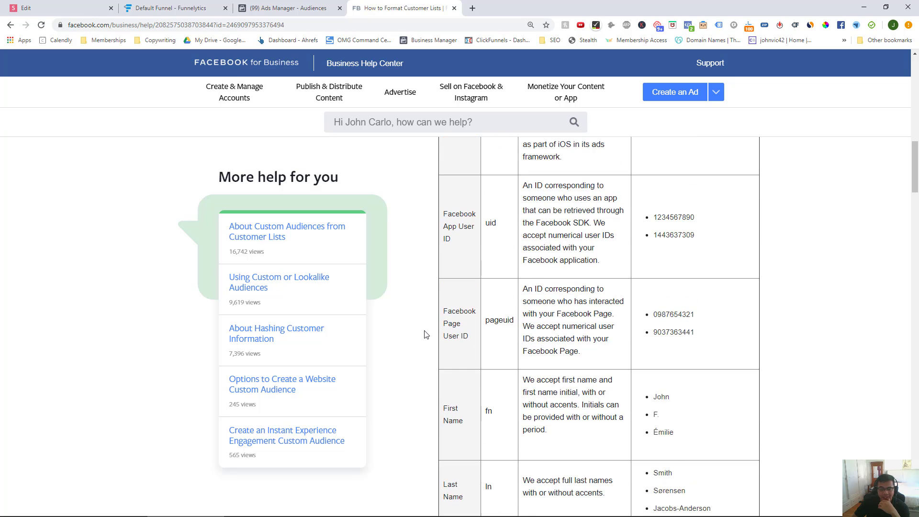
scroll(425, 334, down, 2)
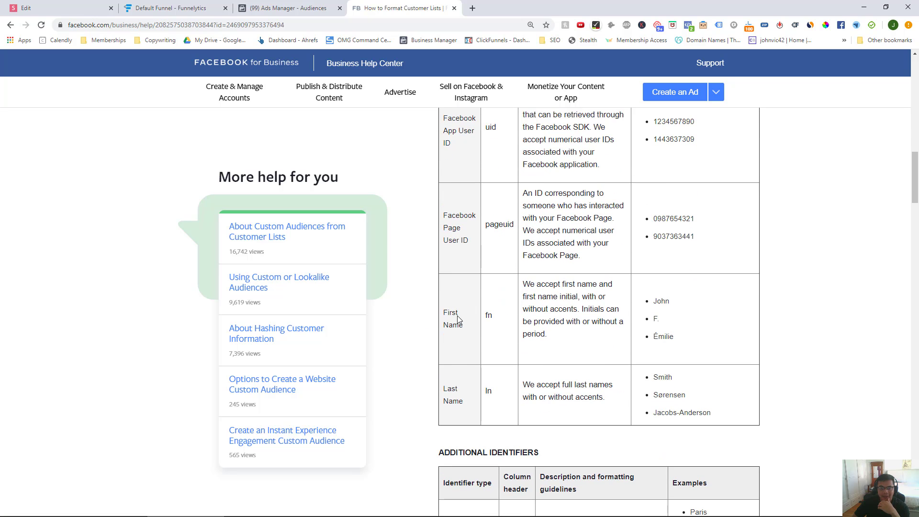
scroll(471, 329, up, 10)
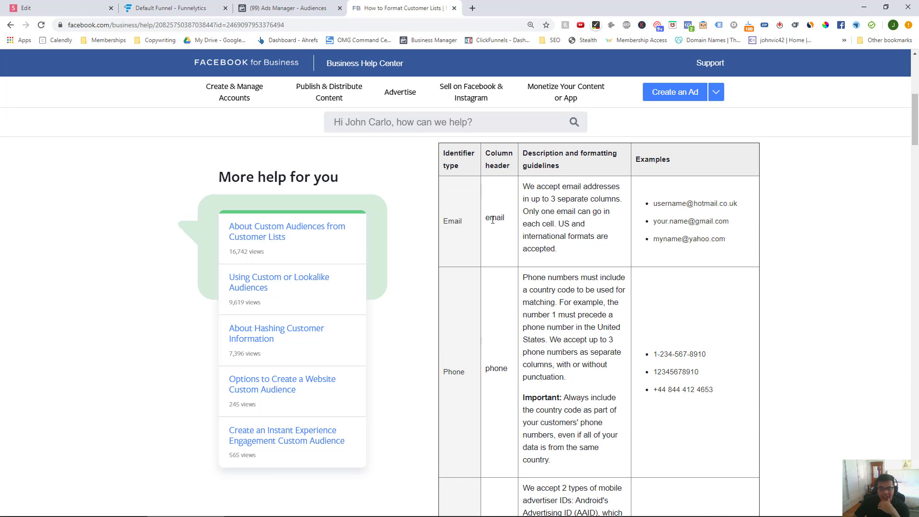
scroll(443, 246, down, 15)
scroll(433, 265, up, 3)
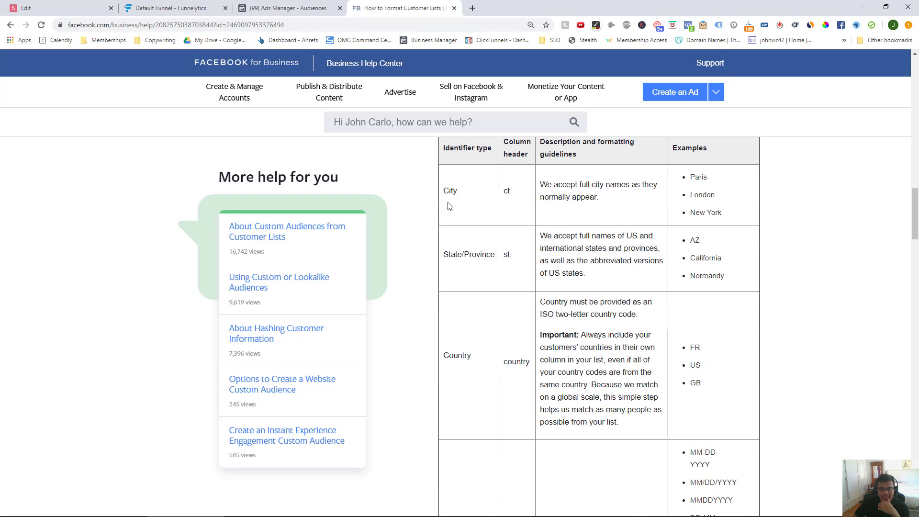
scroll(478, 232, down, 8)
scroll(480, 435, down, 3)
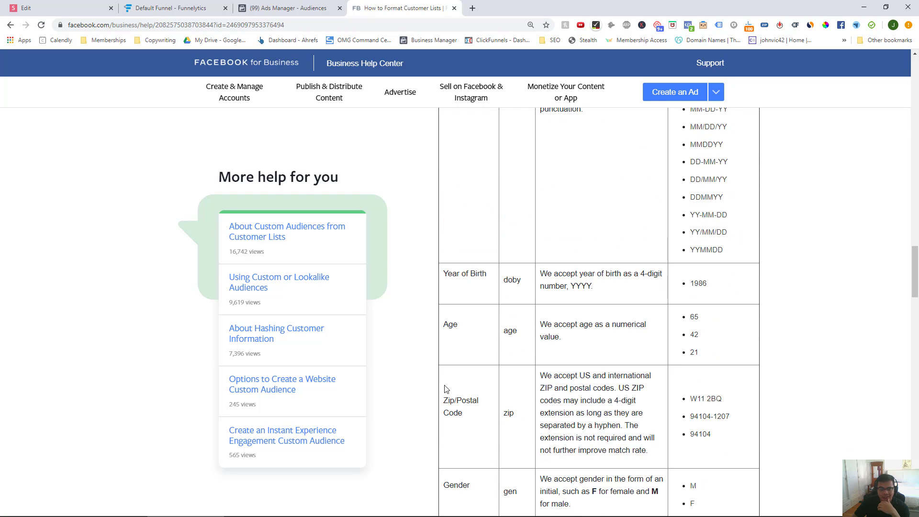
scroll(431, 386, down, 2)
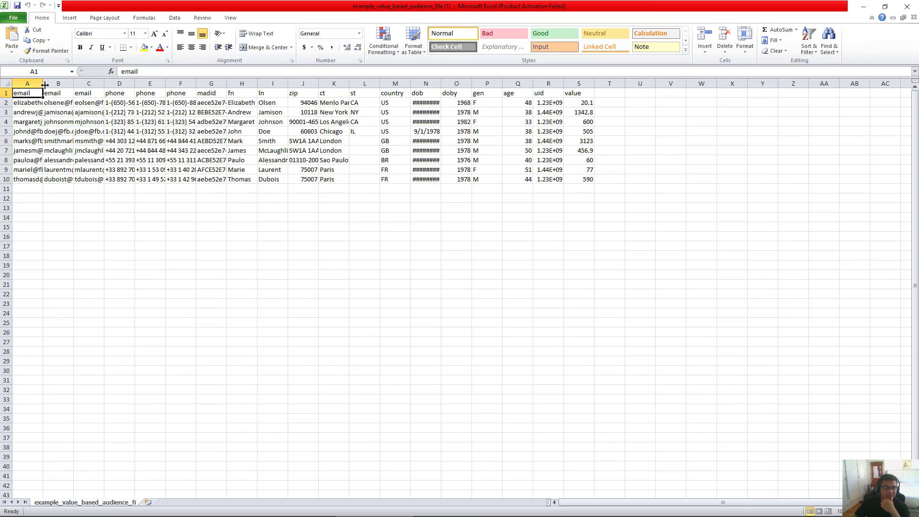
In Excel, fit columns A to E of the example value-based audience file to their email and phone contents
double_click(45, 82)
double_click(104, 84)
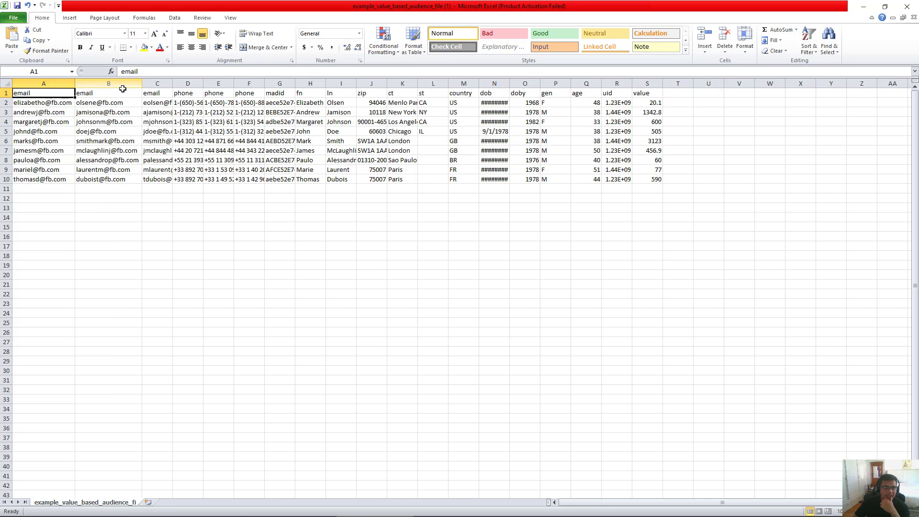
double_click(172, 85)
double_click(238, 85)
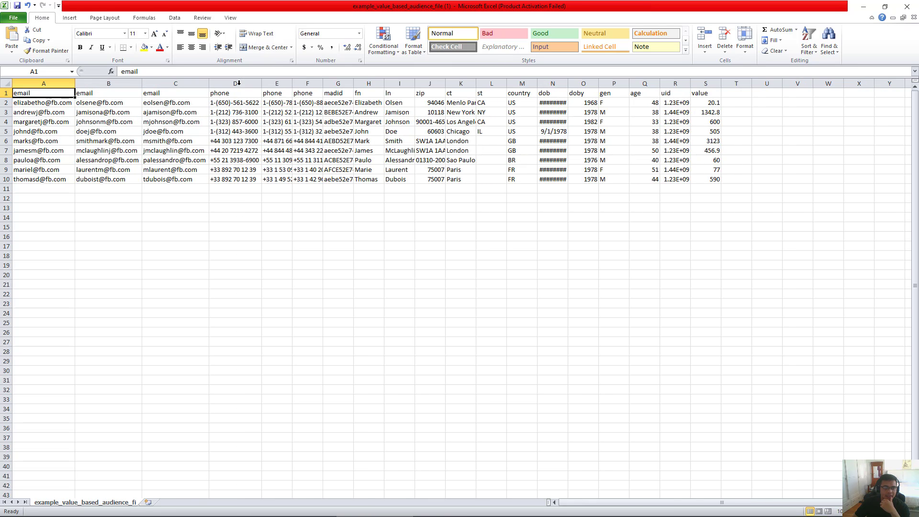
double_click(292, 83)
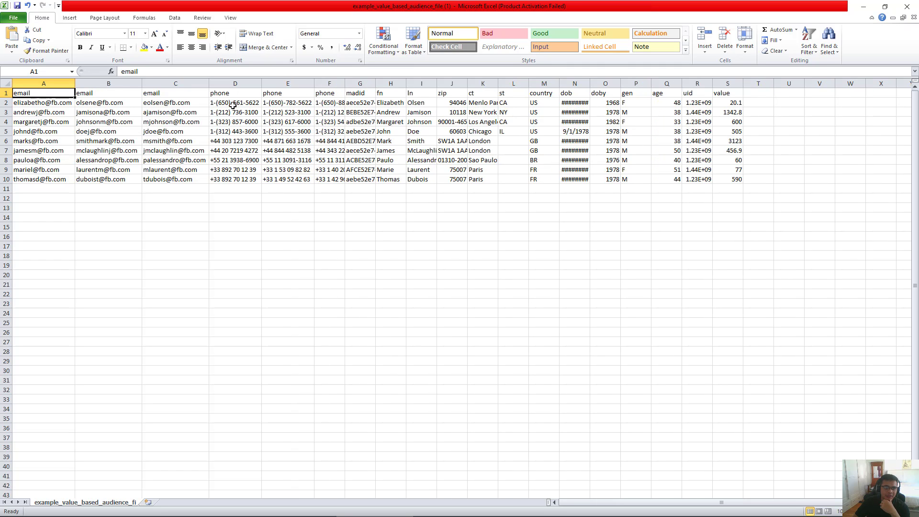
Compare the phone number entries in the example file with the phone formatting guidelines in the Facebook help article
drag(229, 102, 235, 184)
click(227, 216)
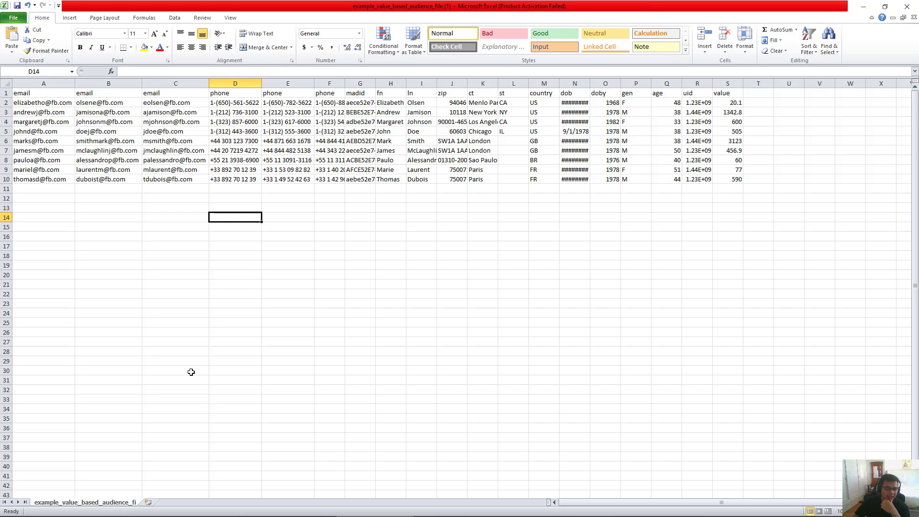
click(174, 511)
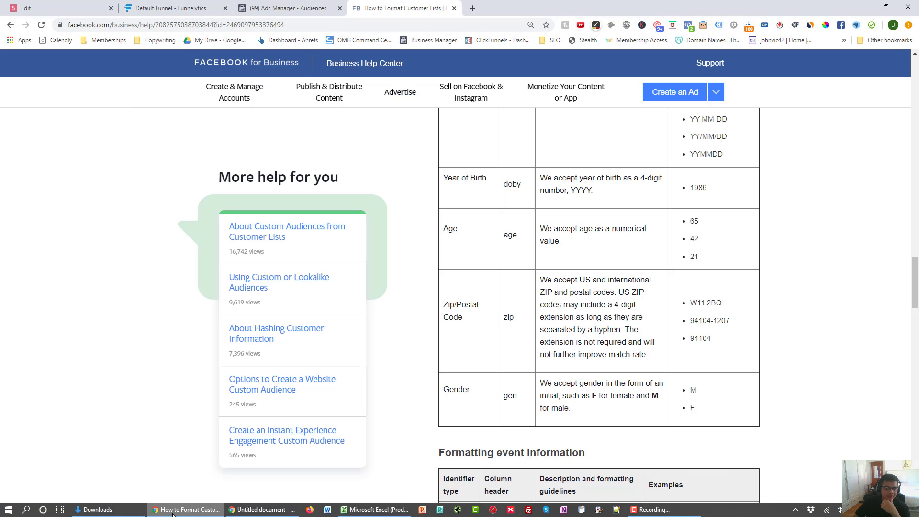
scroll(406, 353, up, 4)
scroll(409, 352, up, 15)
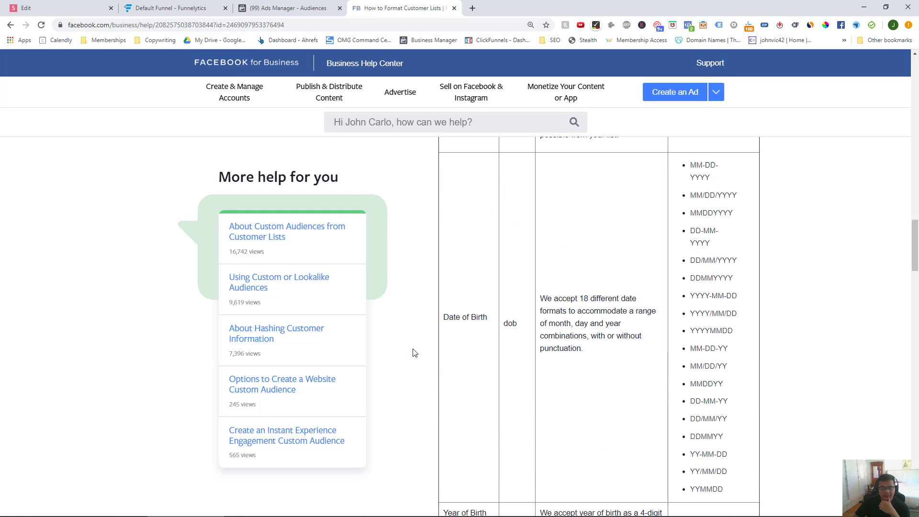
scroll(417, 352, up, 8)
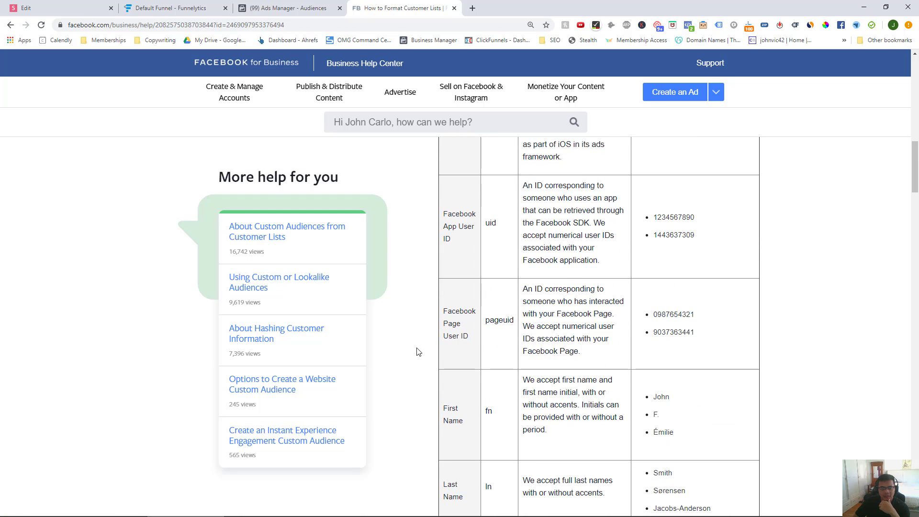
scroll(418, 351, up, 2)
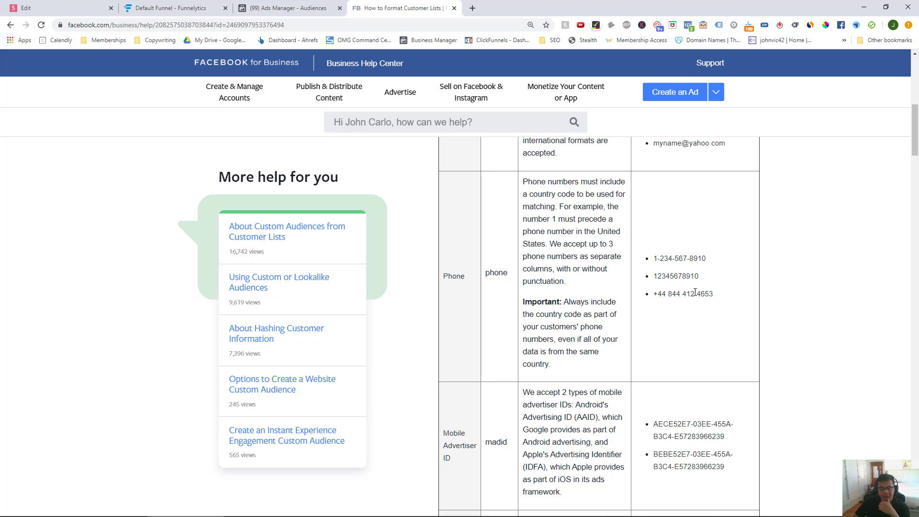
drag(717, 296, 762, 294)
click(653, 258)
click(830, 288)
Close the example value-based audience file in Excel and return to the customer list preparation dialog in Ads Manager
click(267, 10)
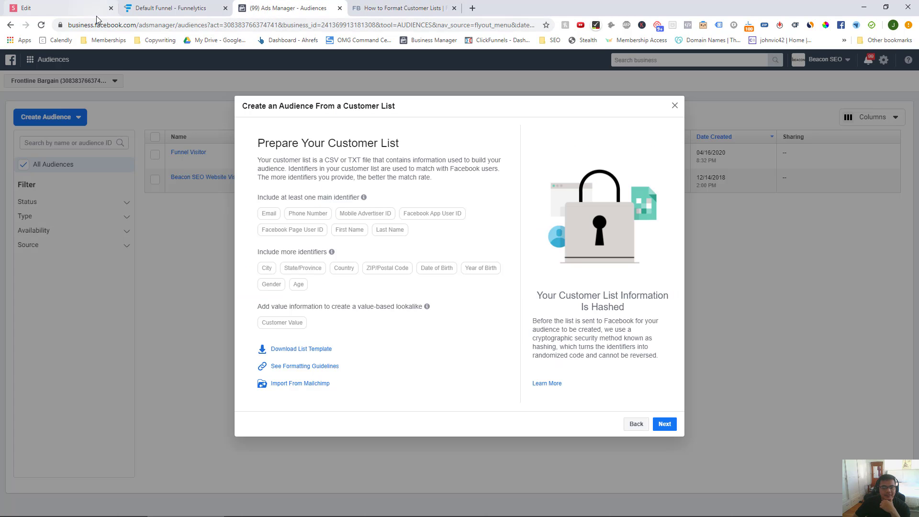
click(378, 510)
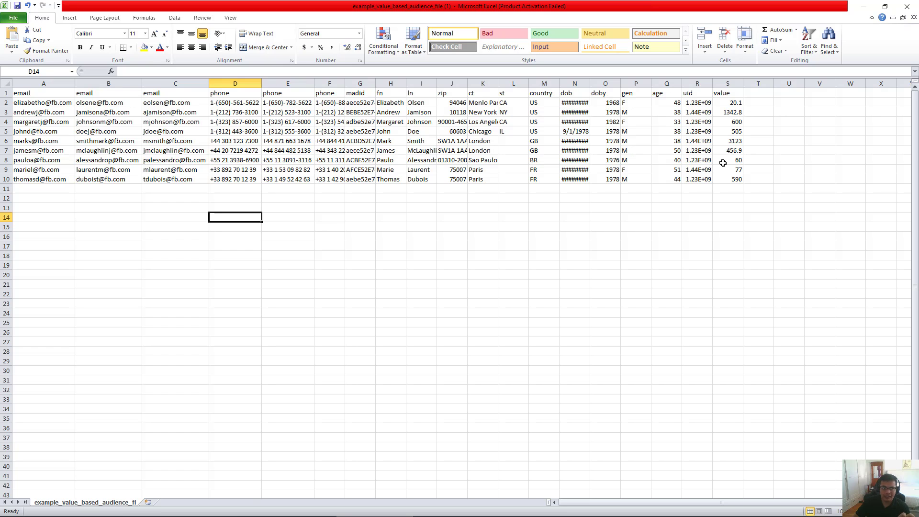
click(906, 6)
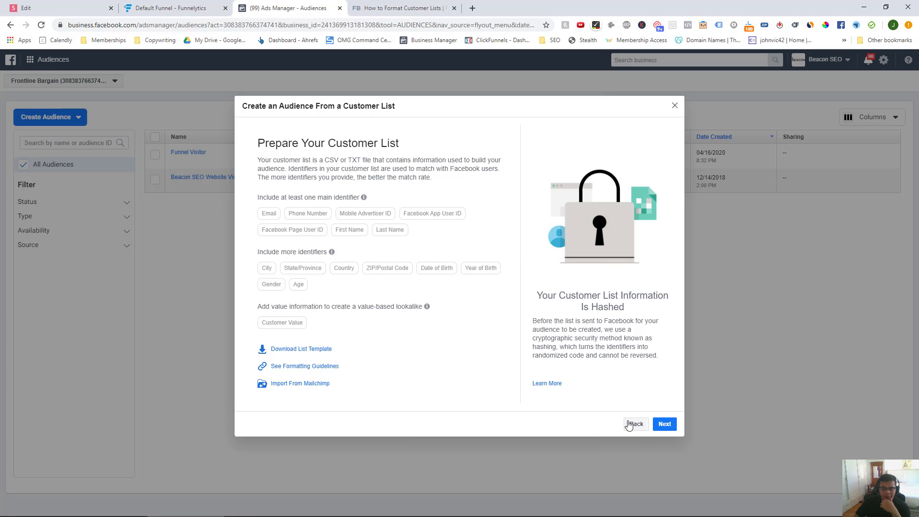
Continue with a customer list that doesn't include customer value and upload example_value_based_audience_file (1).csv
click(665, 424)
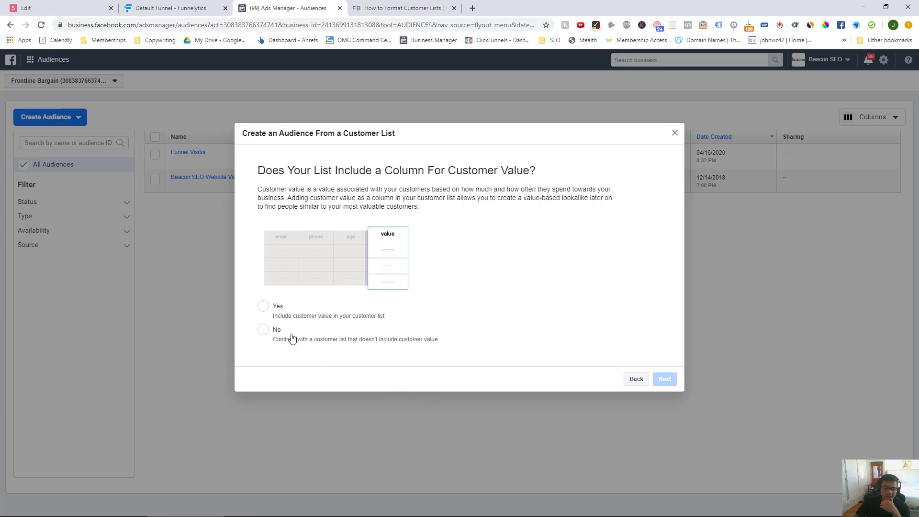
click(261, 330)
click(664, 379)
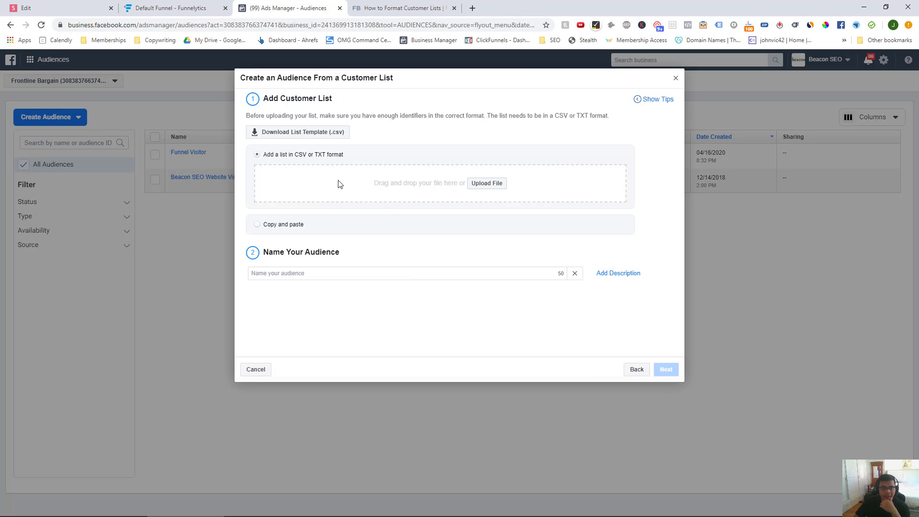
click(481, 185)
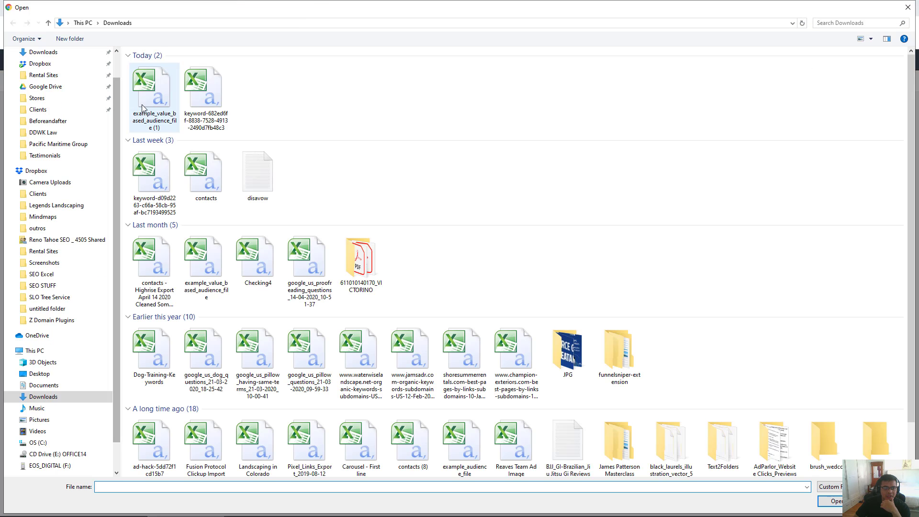
double_click(148, 96)
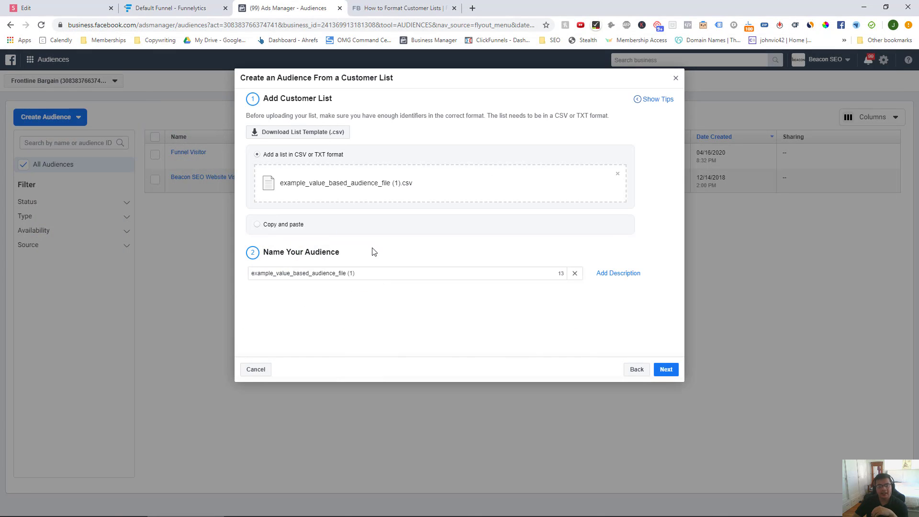
Name the audience Client List and proceed to the identifier mapping preview
drag(381, 277, 337, 275)
drag(277, 277, 242, 279)
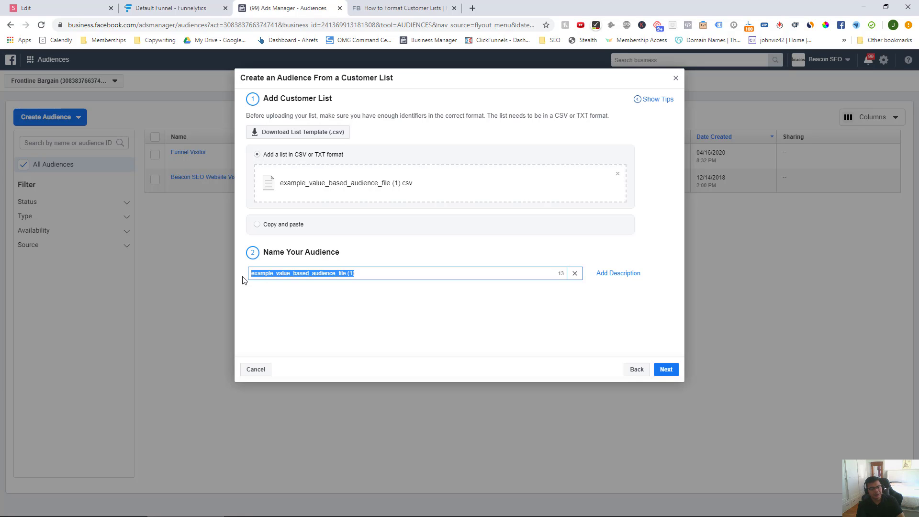
text(Le)
key(BackSpace)
key(BackSpace)
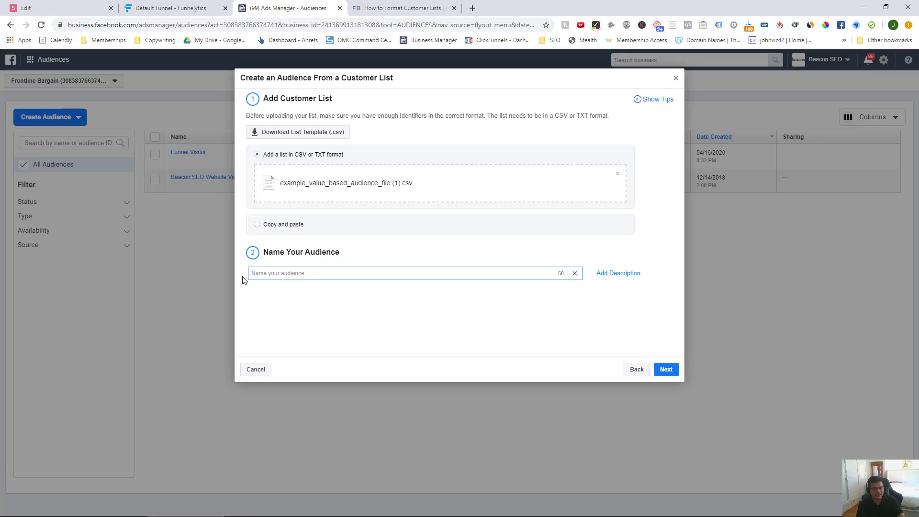
text(Leads)
text(List)
key(BackSpace)
key(BackSpace)
key(BackSpace)
key(BackSpace)
key(BackSpace)
key(BackSpace)
key(BackSpace)
key(BackSpace)
text(Client List)
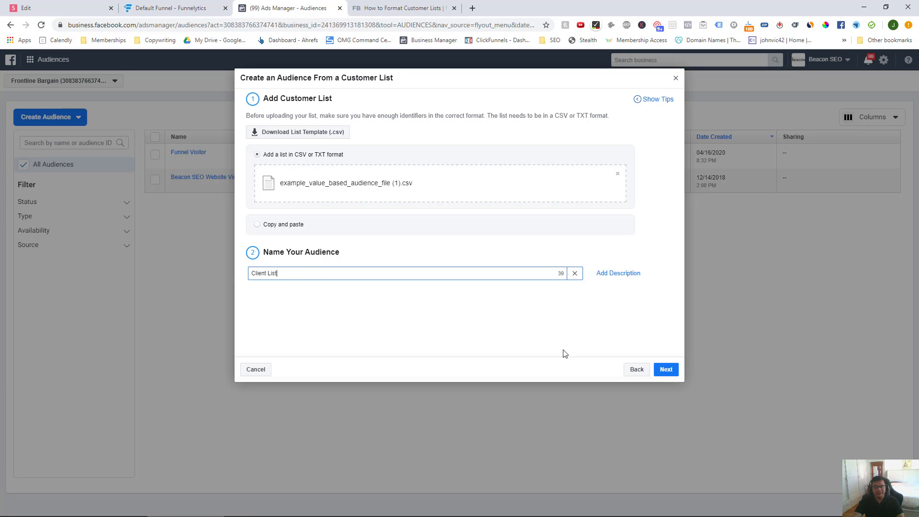
click(665, 366)
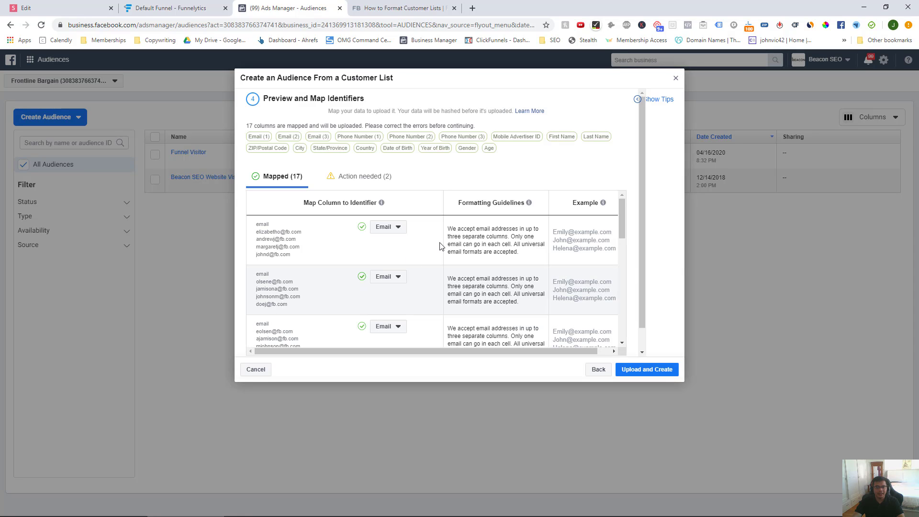
Review the mapped email, phone and name columns, upload the list to create the audience, and finish the dialog
scroll(452, 253, down, 4)
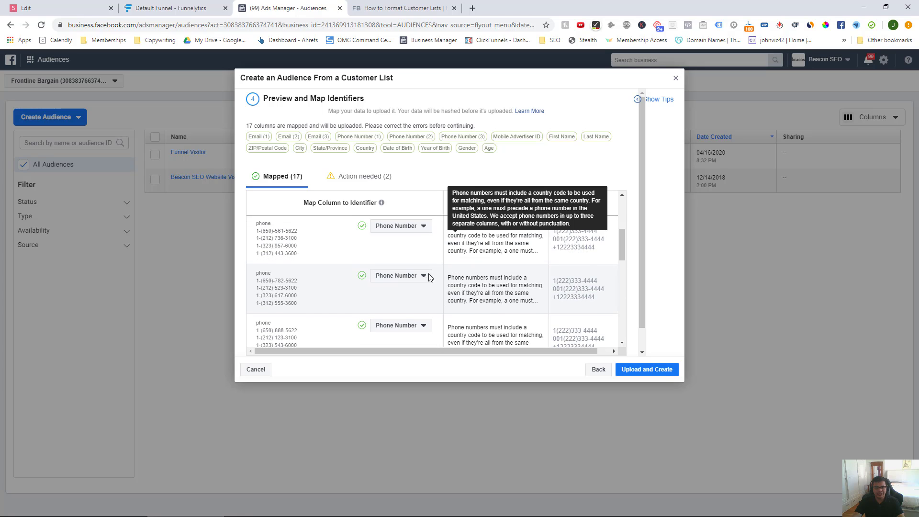
scroll(429, 274, up, 2)
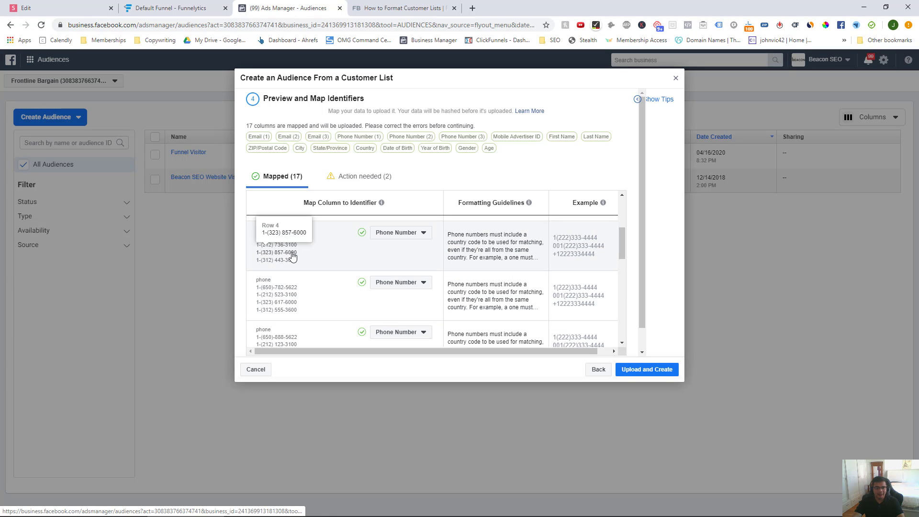
scroll(314, 296, down, 2)
scroll(313, 295, down, 4)
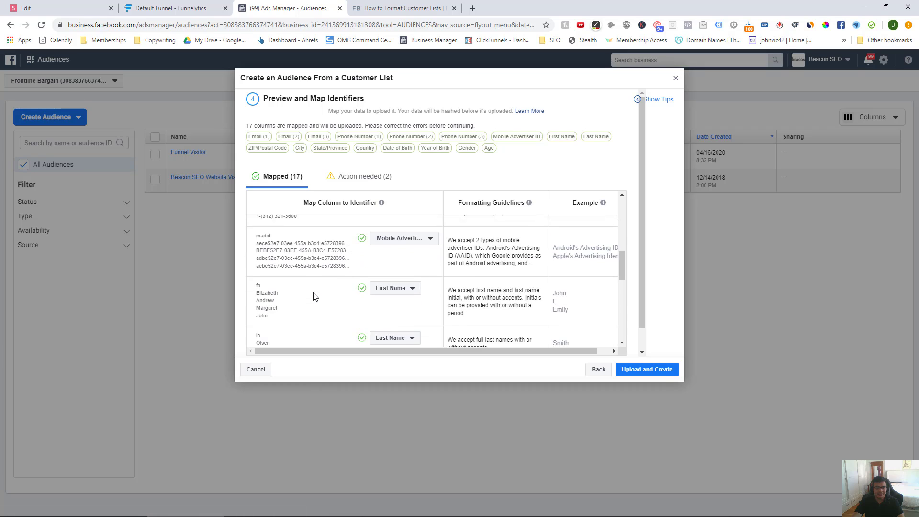
scroll(314, 297, down, 4)
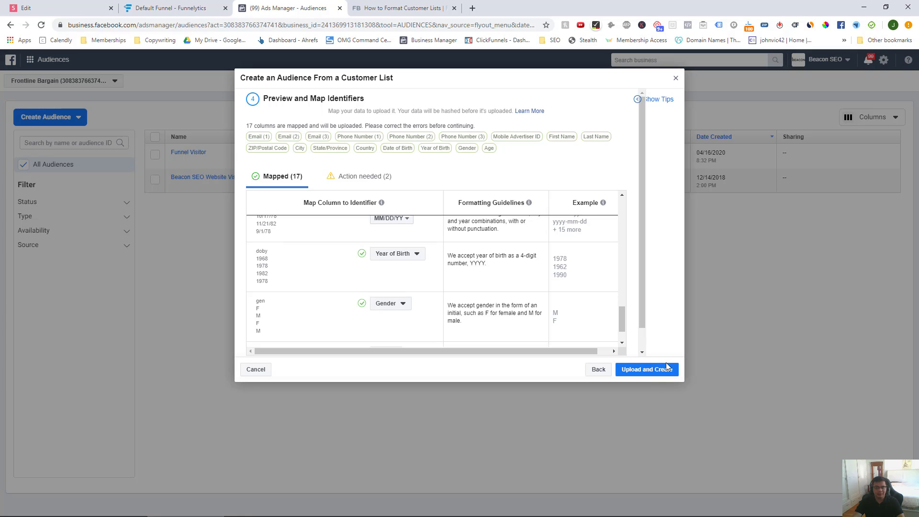
click(646, 369)
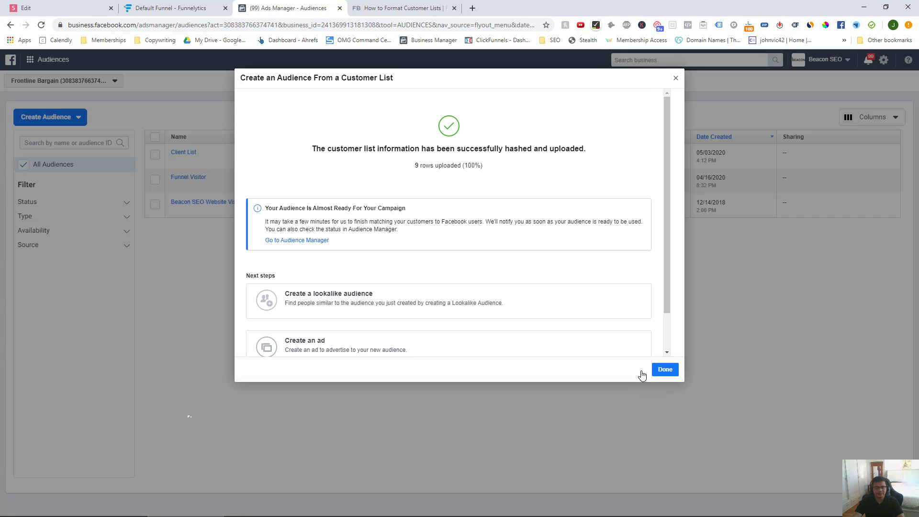
click(661, 370)
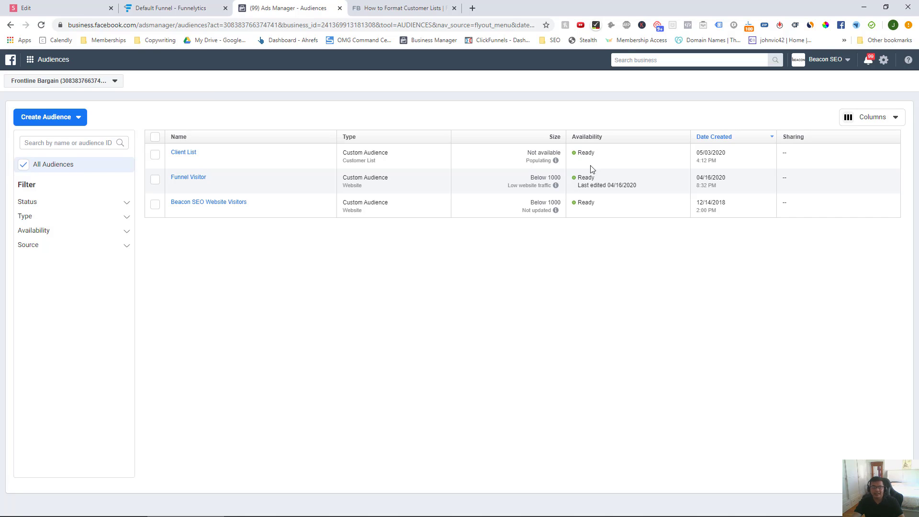
click(155, 154)
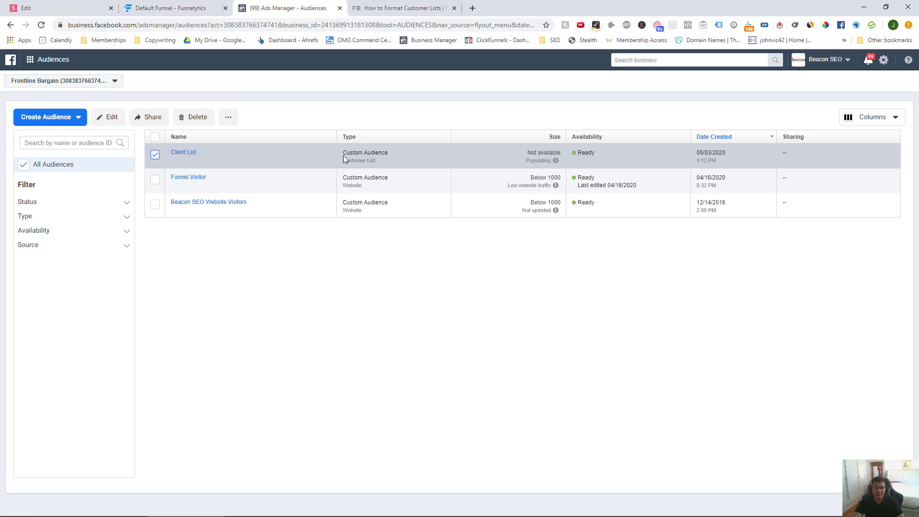
click(155, 155)
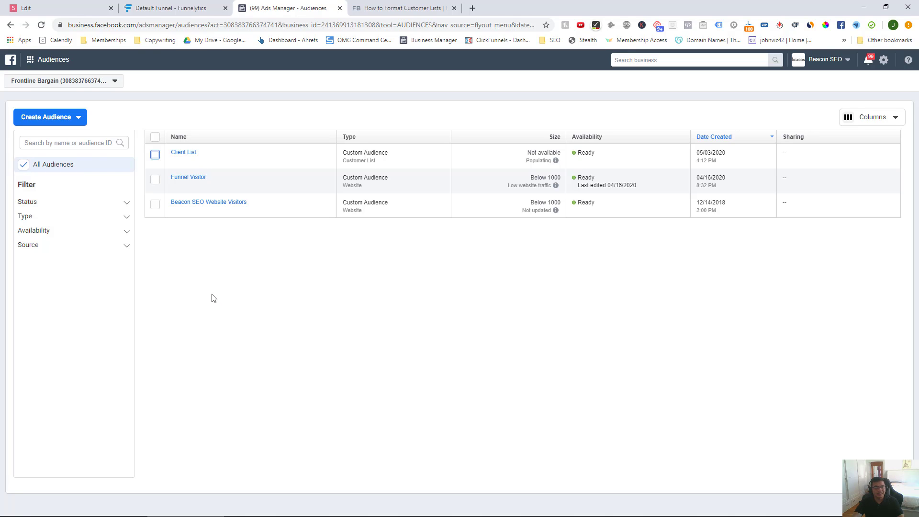
Start a website custom audience that includes all website visitors in the past 180 days
click(78, 119)
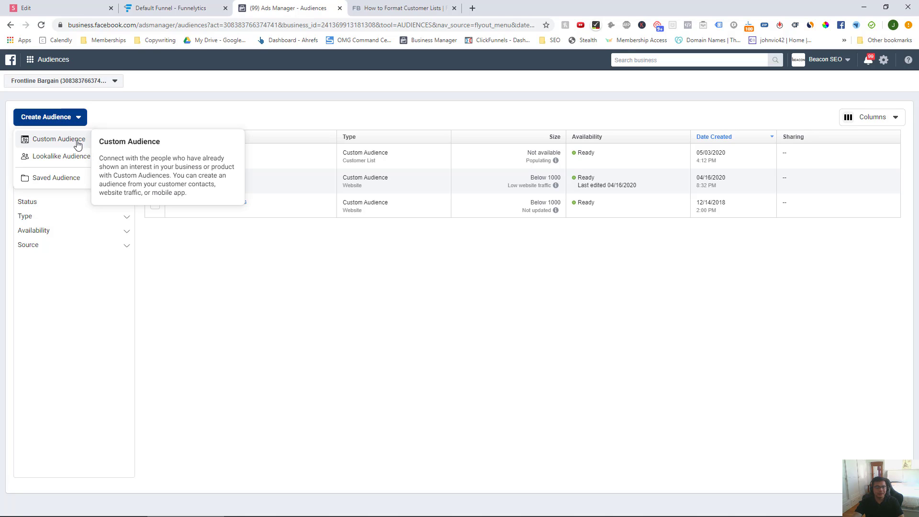
click(76, 140)
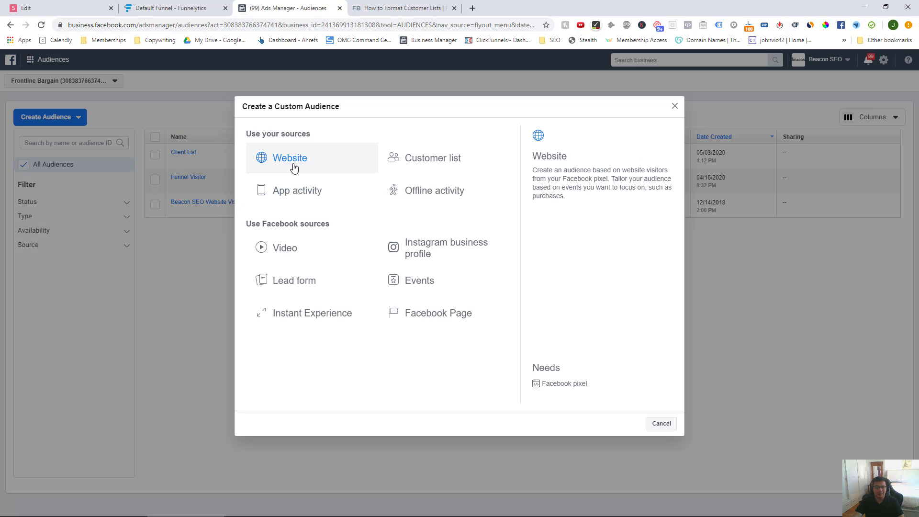
key(Escape)
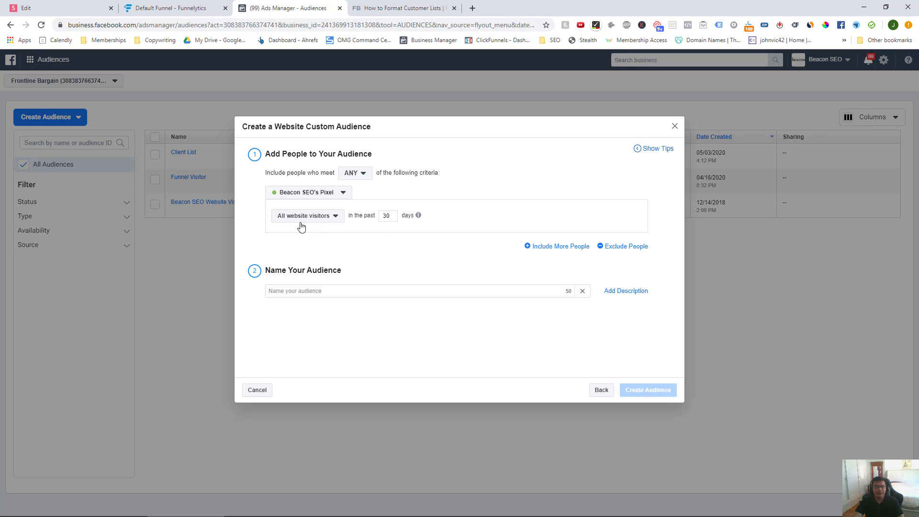
double_click(393, 217)
text(18)
mouse_move(418, 215)
click(294, 222)
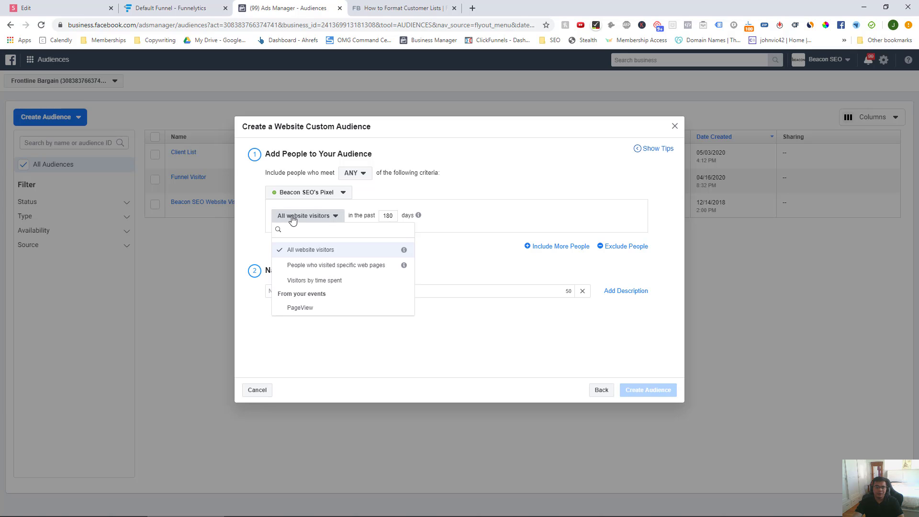
click(245, 219)
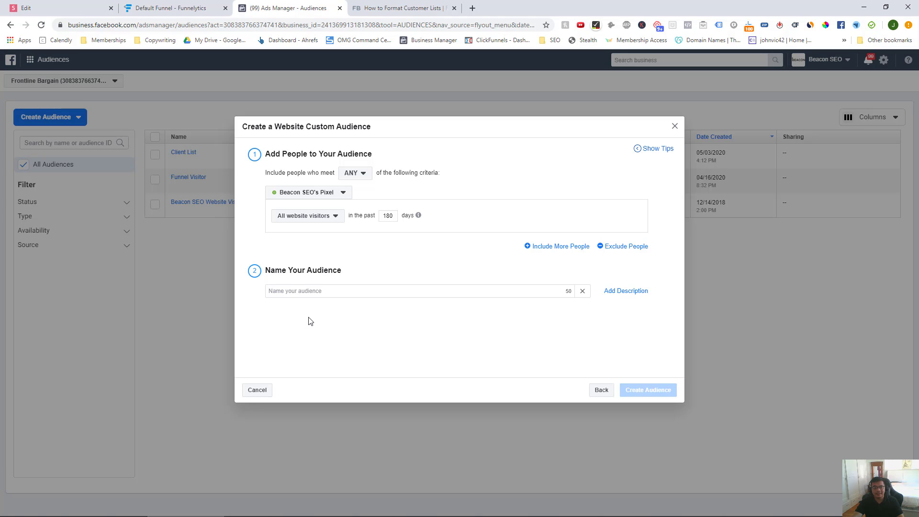
Name the website custom audience 180 Day Remarketing
click(290, 290)
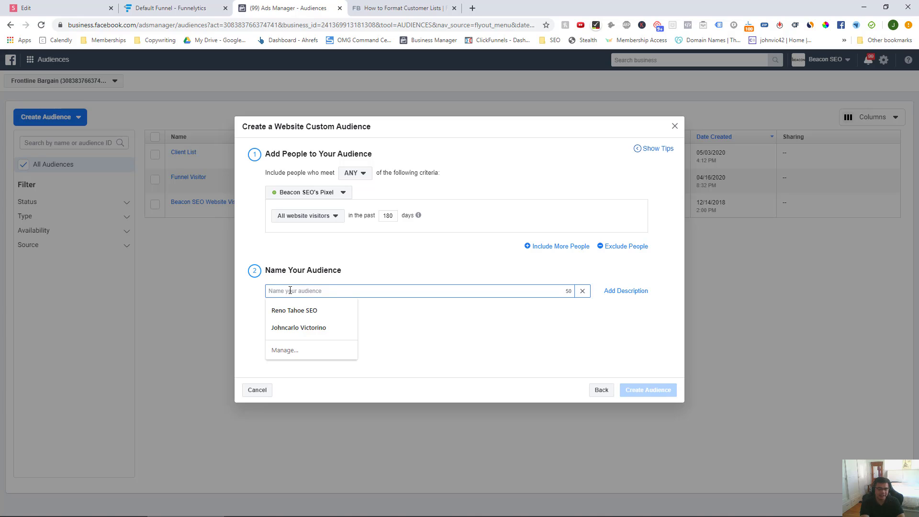
text(180)
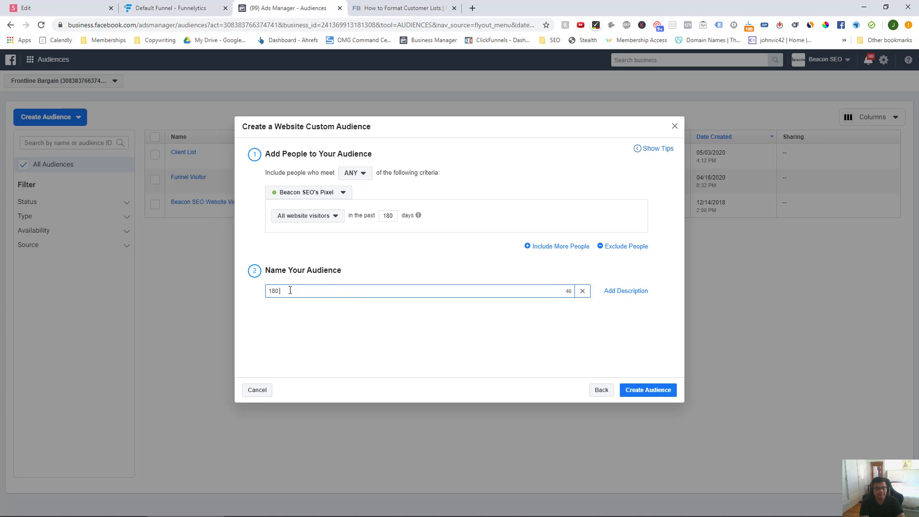
text( Day Remarketing)
Change the audience criteria to people who visited specific web pages whose URL contains beaconseo.com/facebook-ads
click(303, 218)
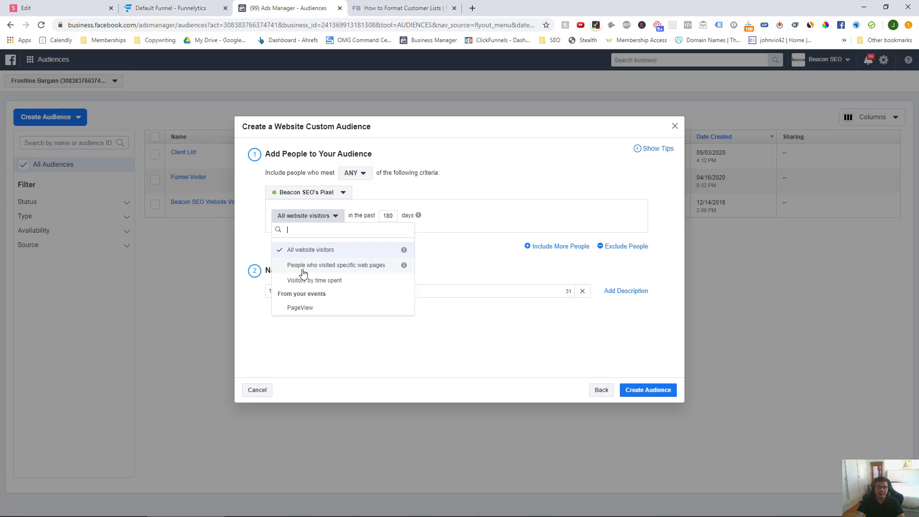
click(287, 263)
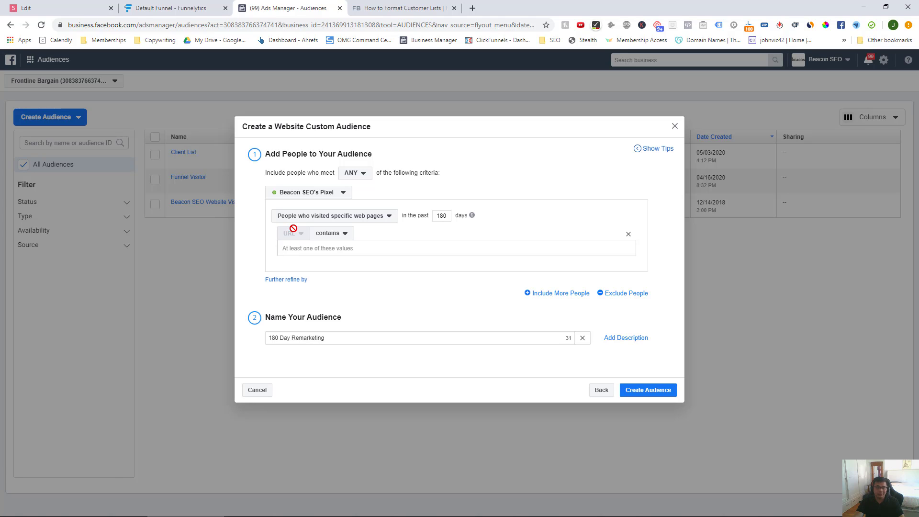
click(323, 252)
text(beaconseo.com/fa)
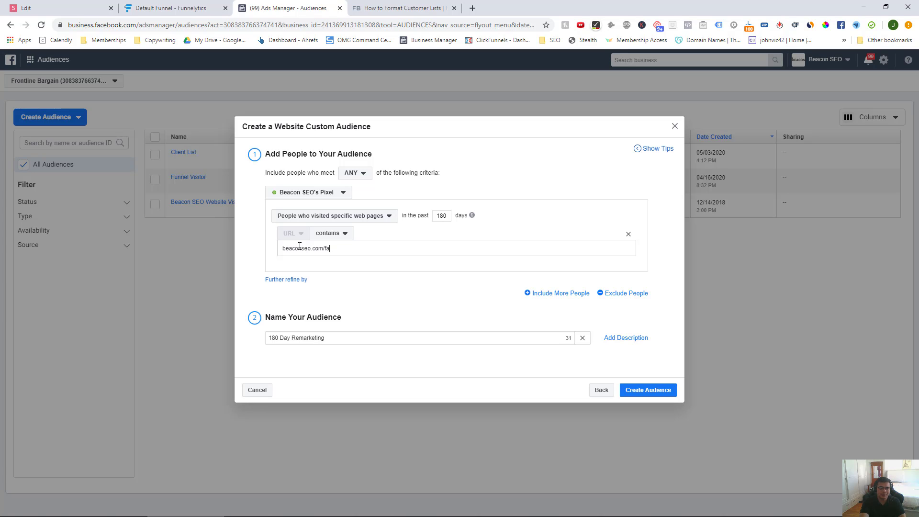
text(cebook-ads)
click(342, 340)
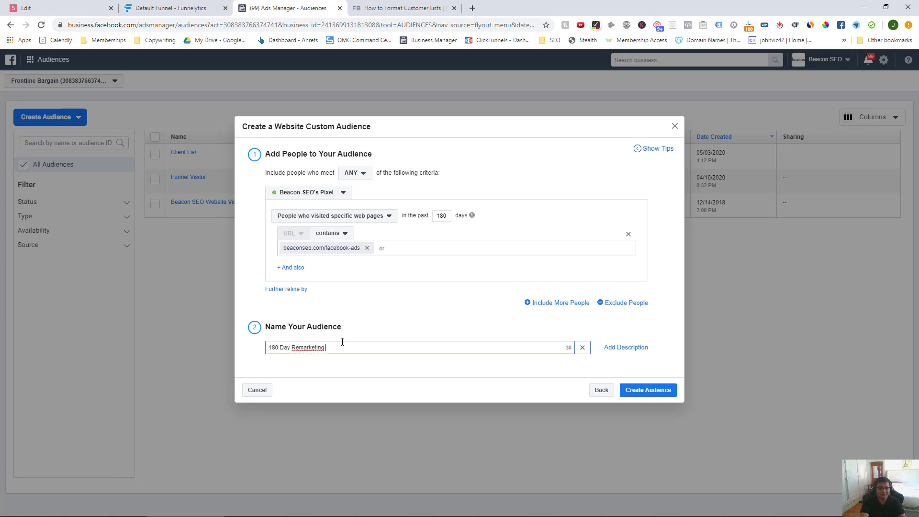
Extend the audience name to 180 Day Remarketing Facebook Ads, create the website custom audience, and finish the dialog
text(k Ads)
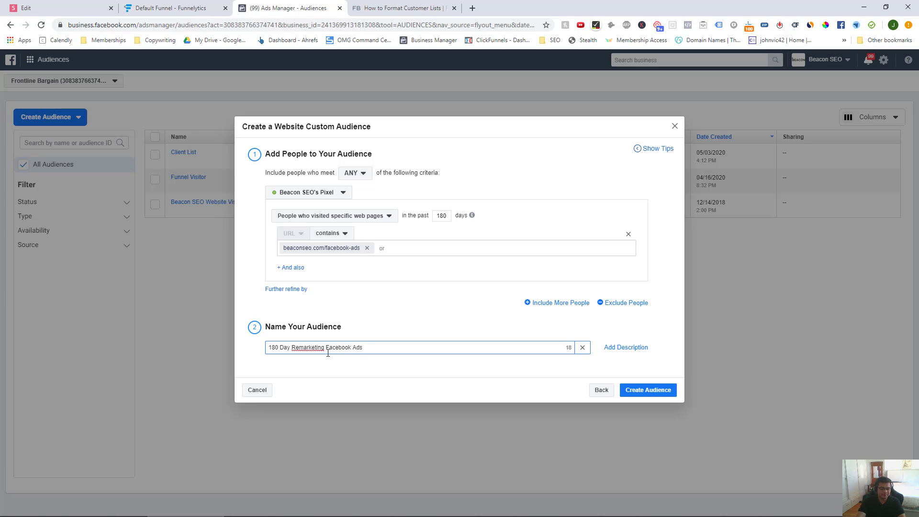
drag(327, 354, 398, 365)
click(405, 371)
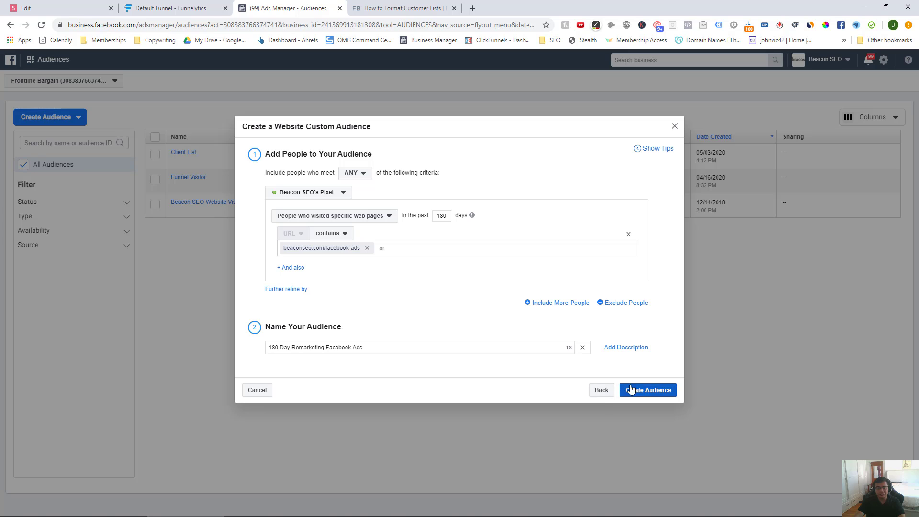
click(645, 390)
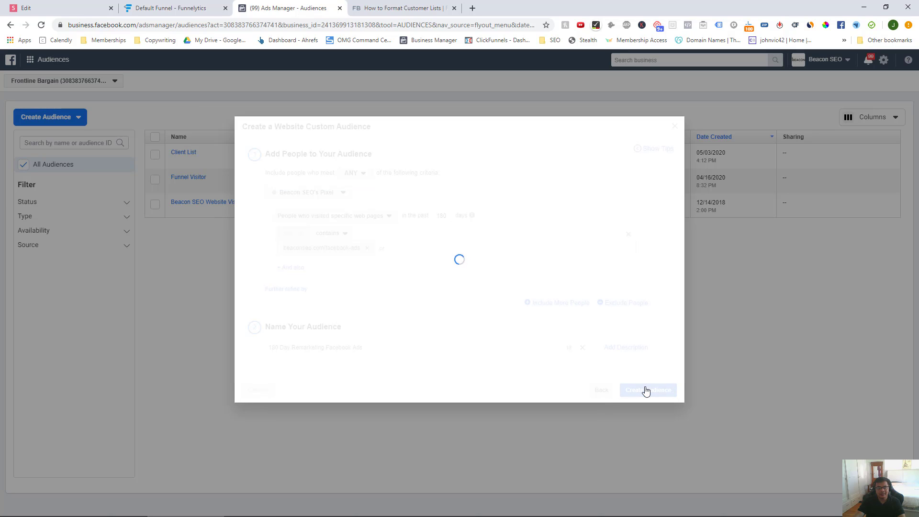
click(665, 349)
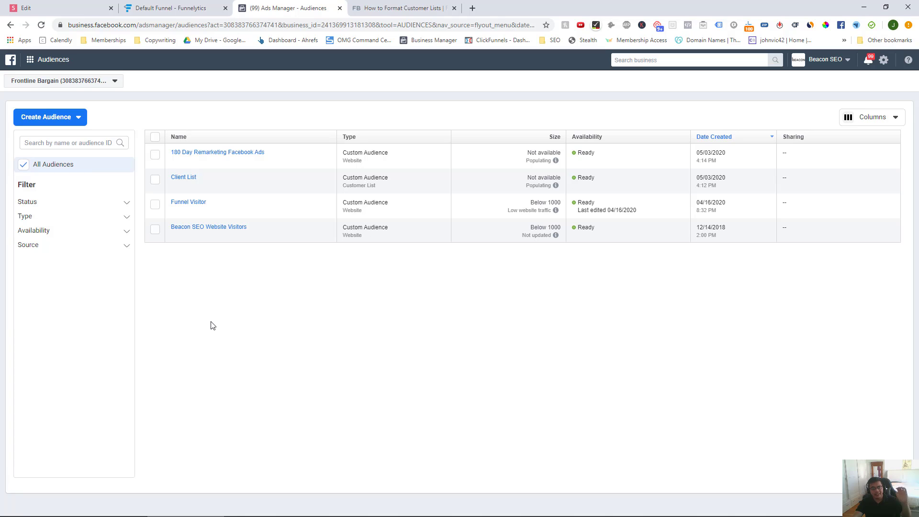
click(69, 120)
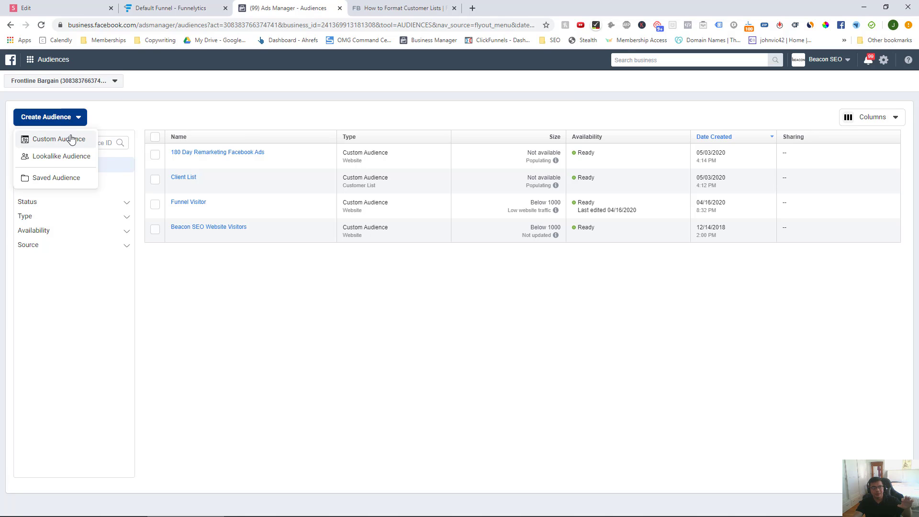
click(283, 284)
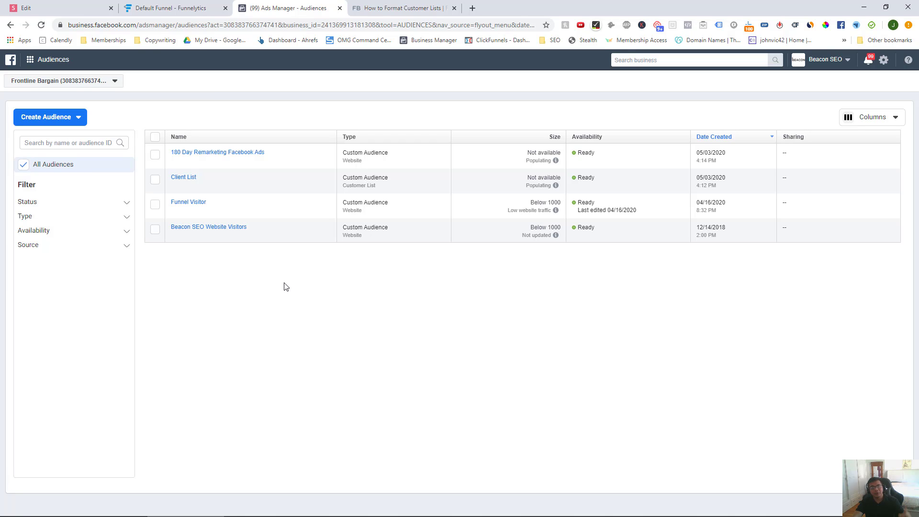
mouse_move(174, 156)
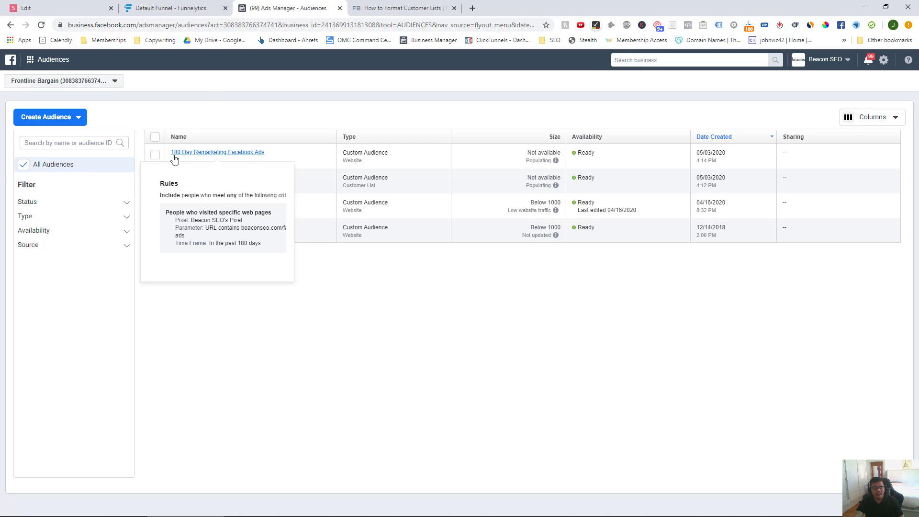